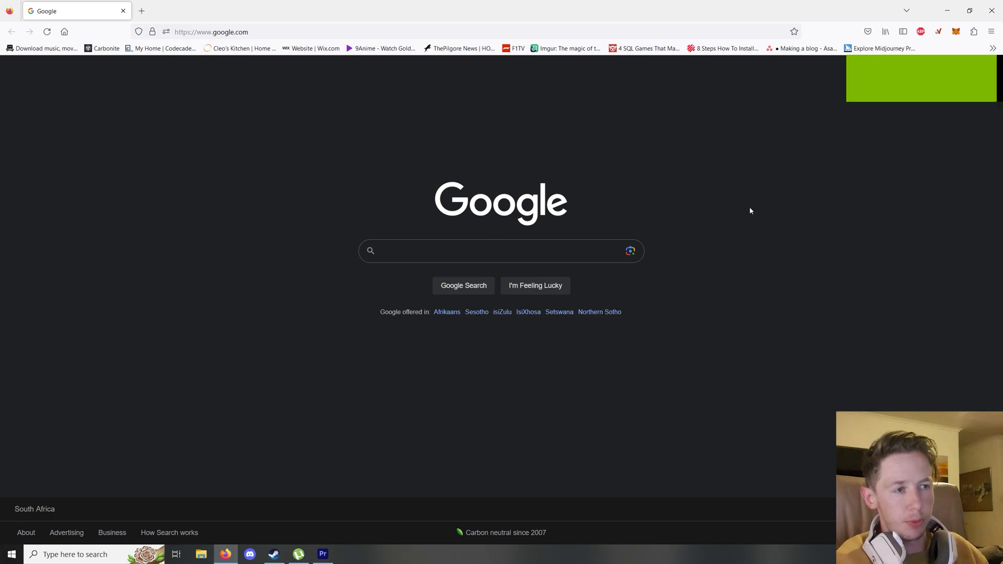
type("asseto ")
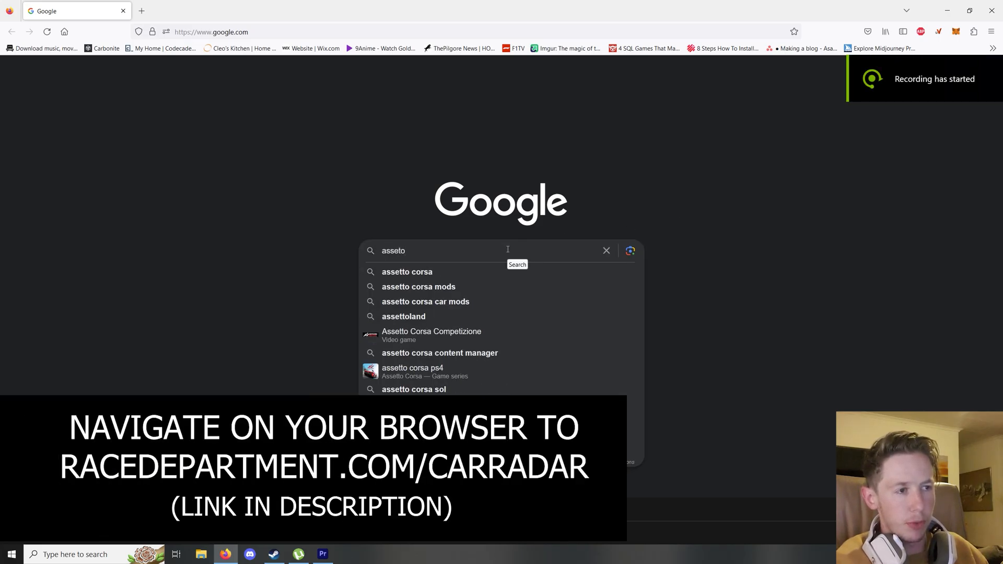
type("corsa car radar")
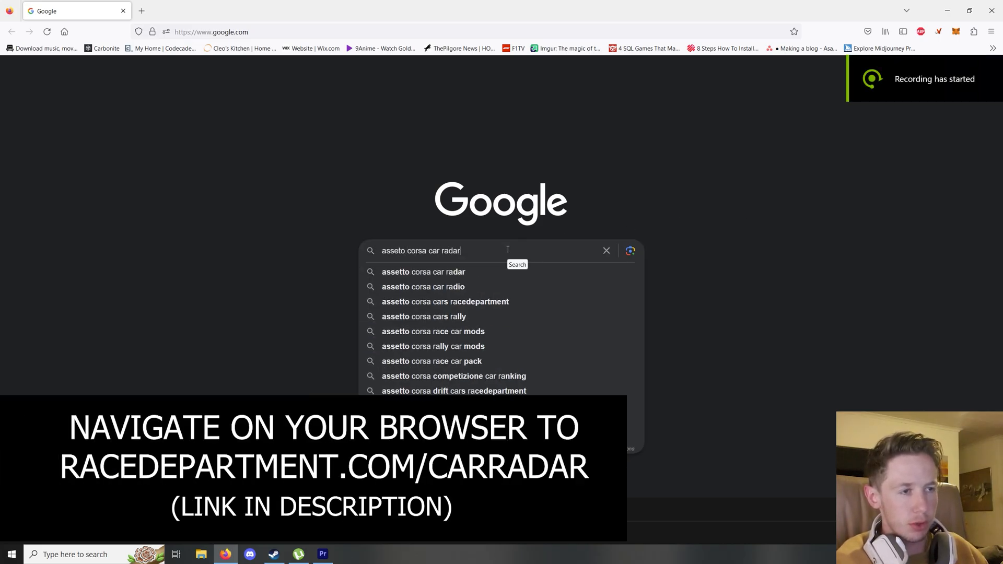
type(" racedepartment")
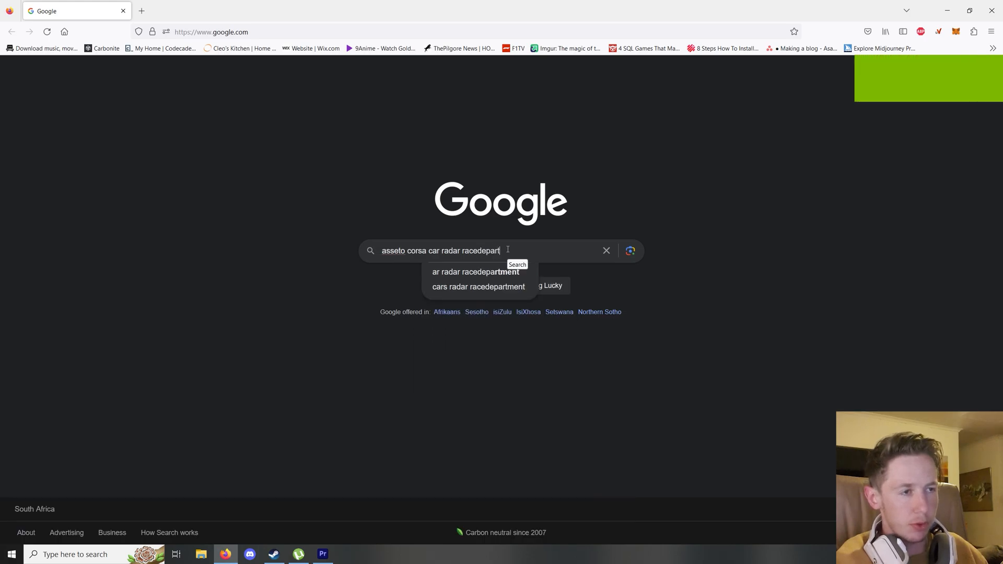
Run the 'asseto corsa car radar racedepartment' search and open the Car Radar and Helicorsa results in new tabs
key("Return")
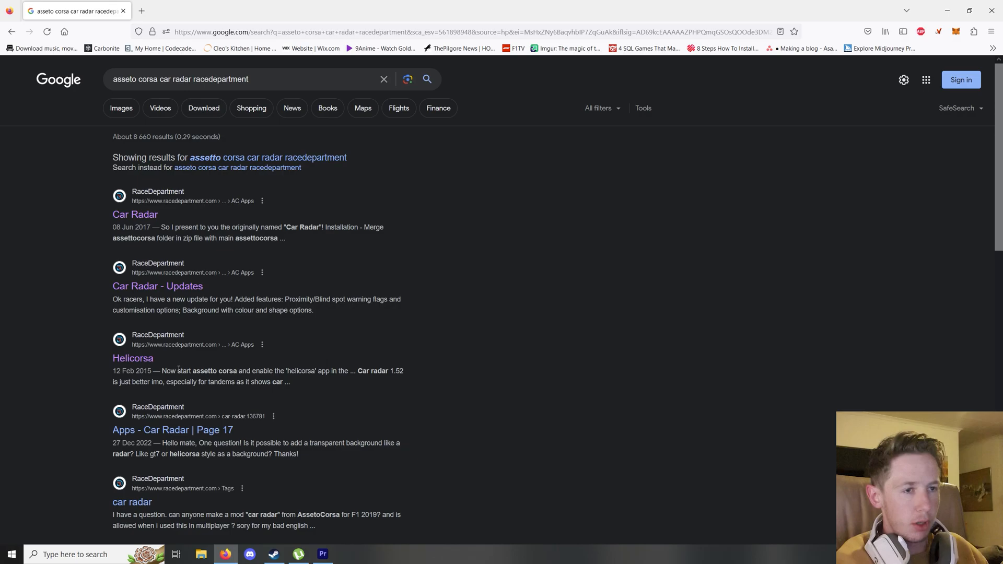
middle_click(135, 215)
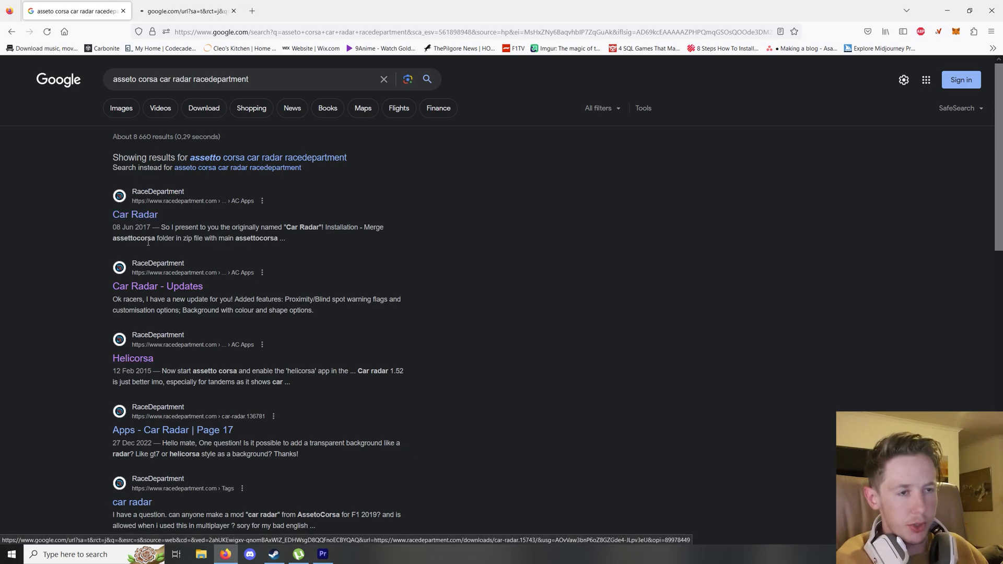
middle_click(133, 357)
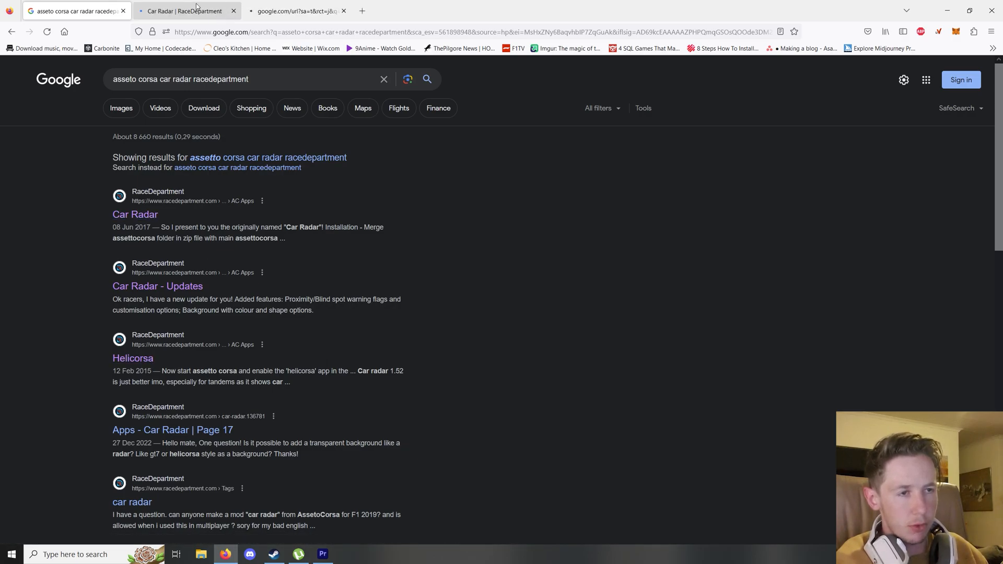
Glance at the Helicorsa page, then download the Car Radar 1.6 zip from its RaceDepartment page
left_click(184, 10)
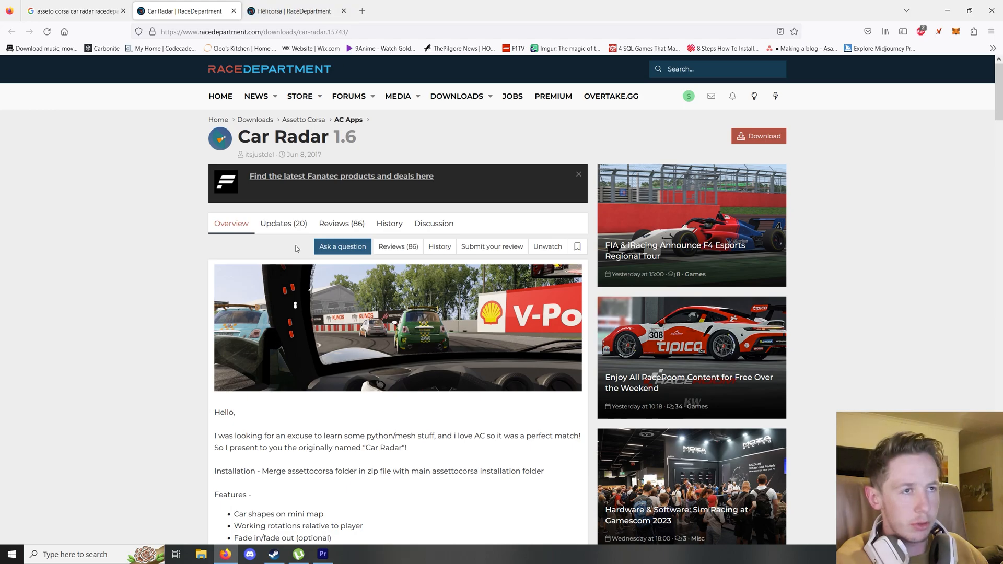
key("ctrl+Tab")
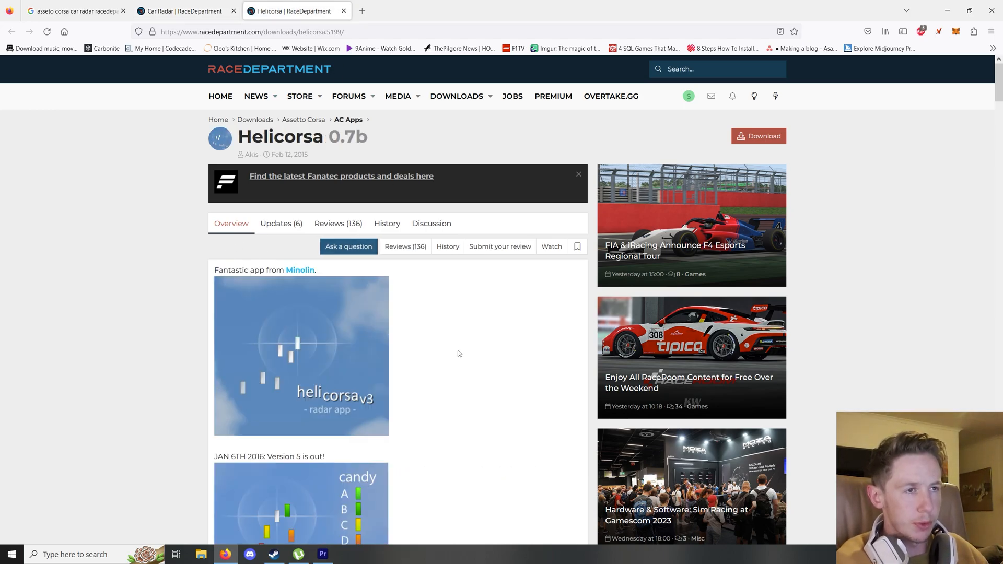
scroll(249, 226, "down", 2)
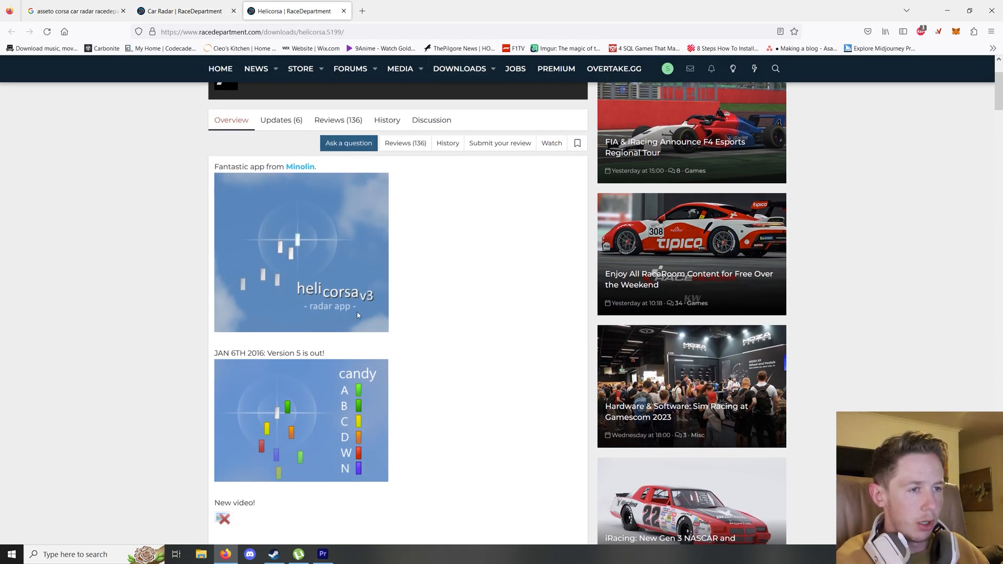
scroll(357, 314, "down", 5)
scroll(358, 314, "up", 6)
key("ctrl+shift+Tab")
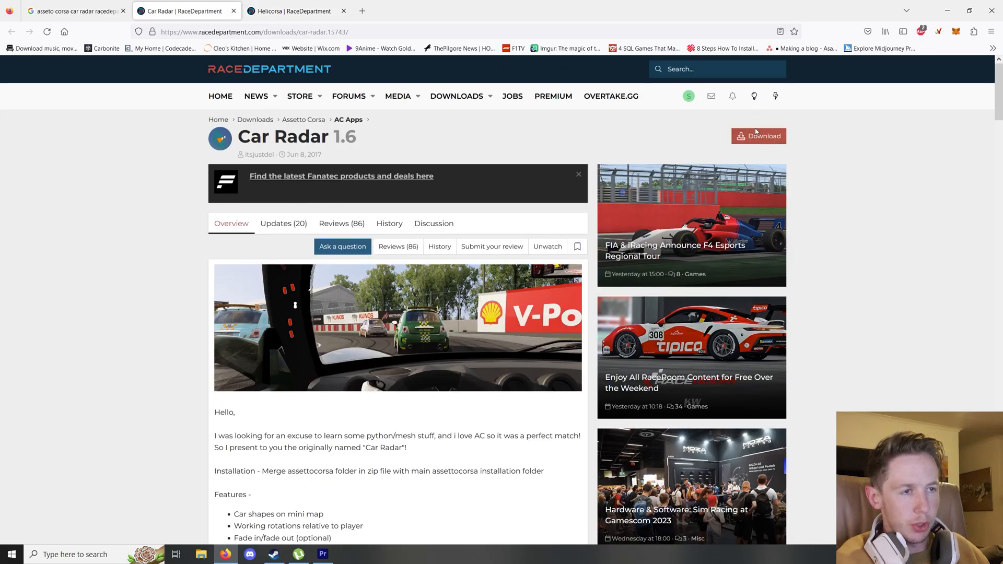
left_click(757, 135)
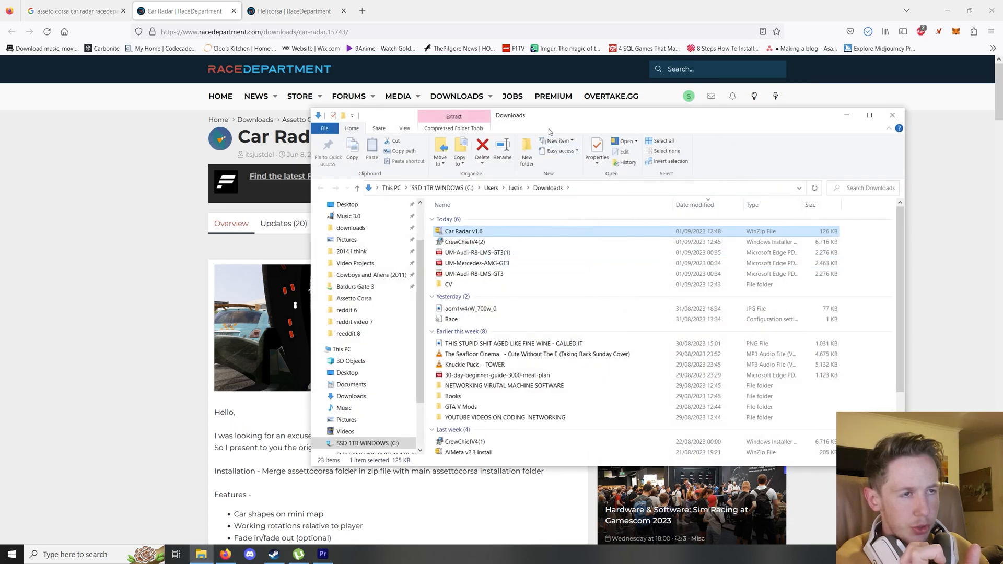
Create a new folder in Downloads, move the Car Radar zip into it and go inside
right_click(860, 411)
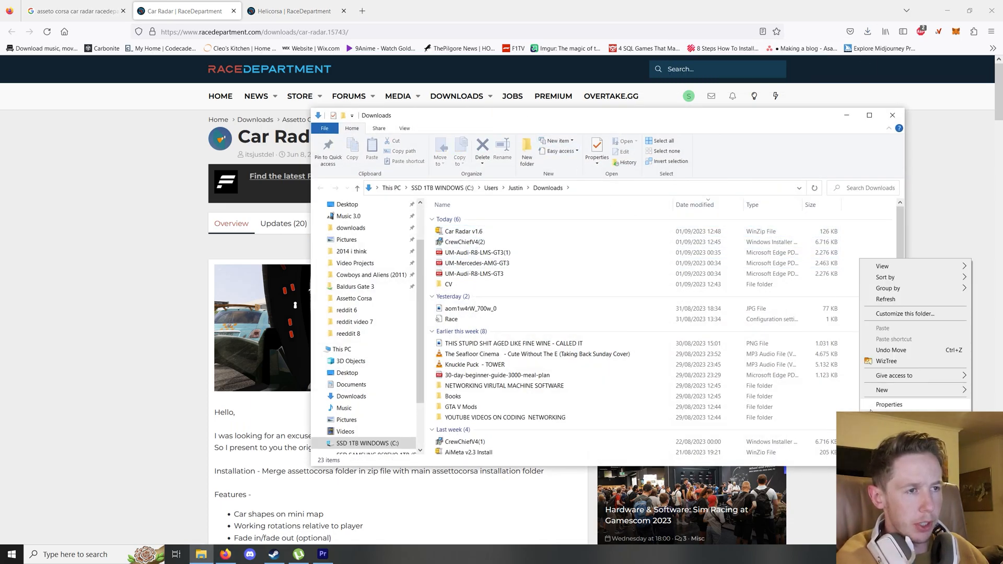
left_click(881, 389)
left_click(755, 390)
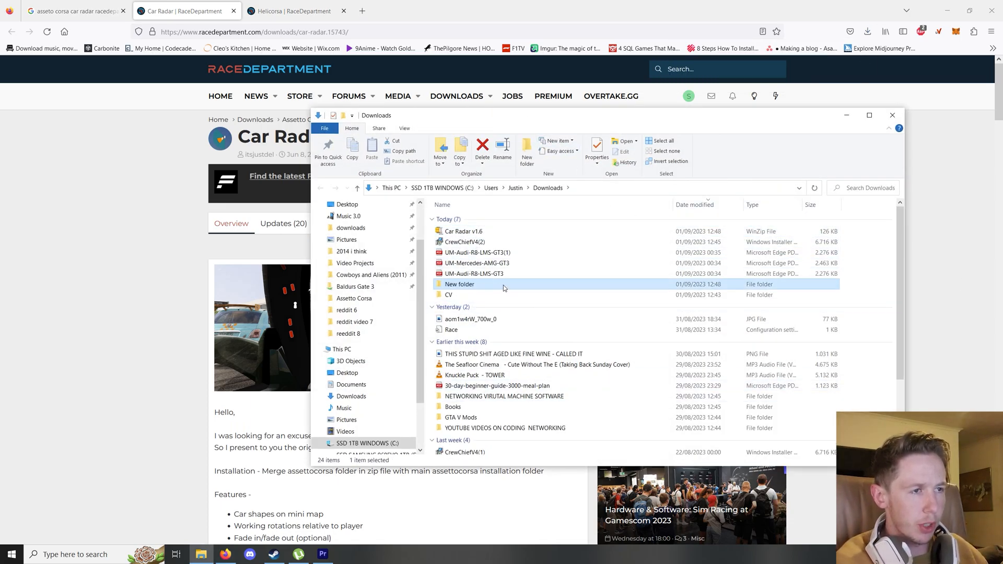
left_click_drag(463, 231, 471, 284)
double_click(467, 277)
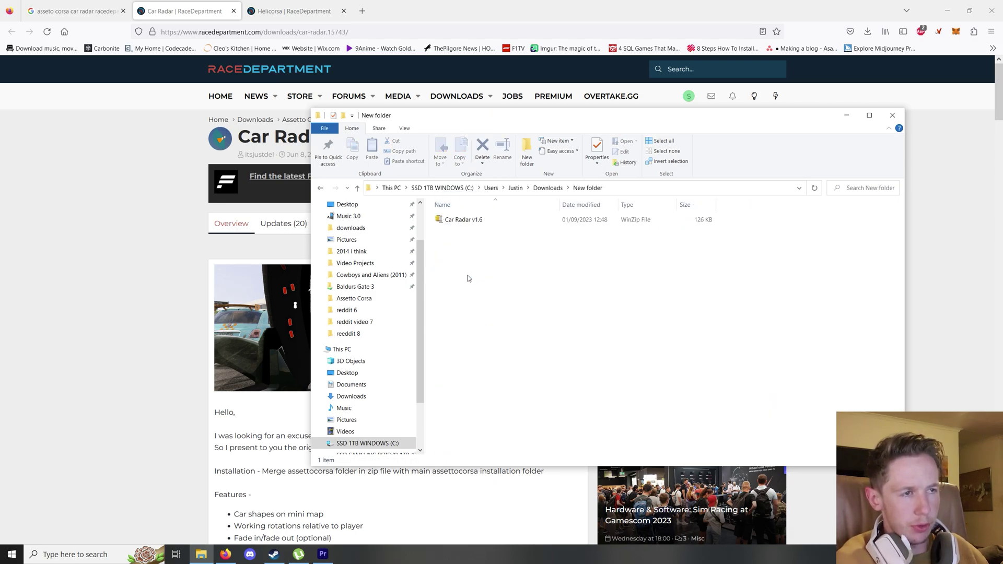
double_click(551, 119)
Extract the zip with 7-Zip and navigate into assettocorsa\apps\python\carRadar
right_click(209, 108)
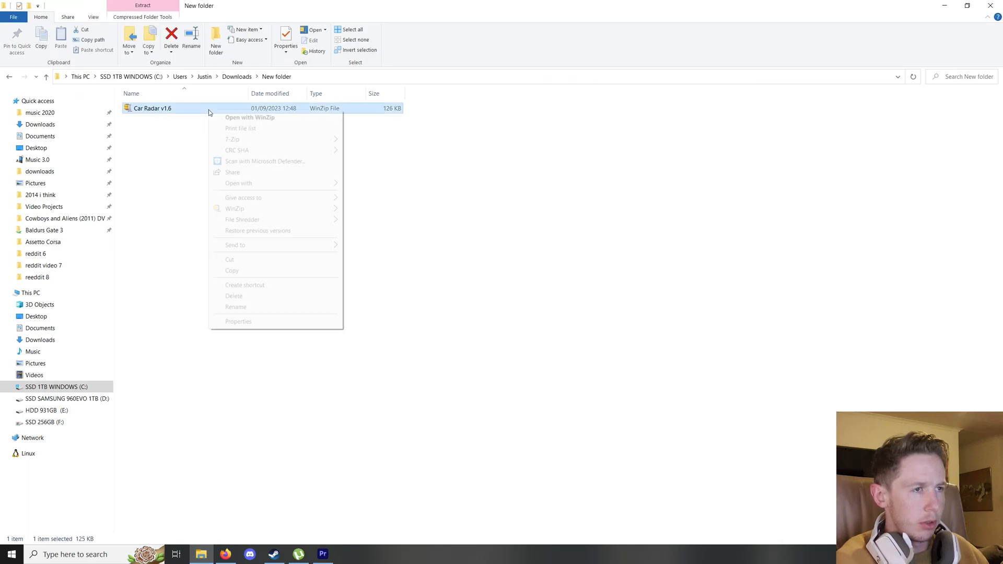
mouse_move(250, 140)
left_click(389, 174)
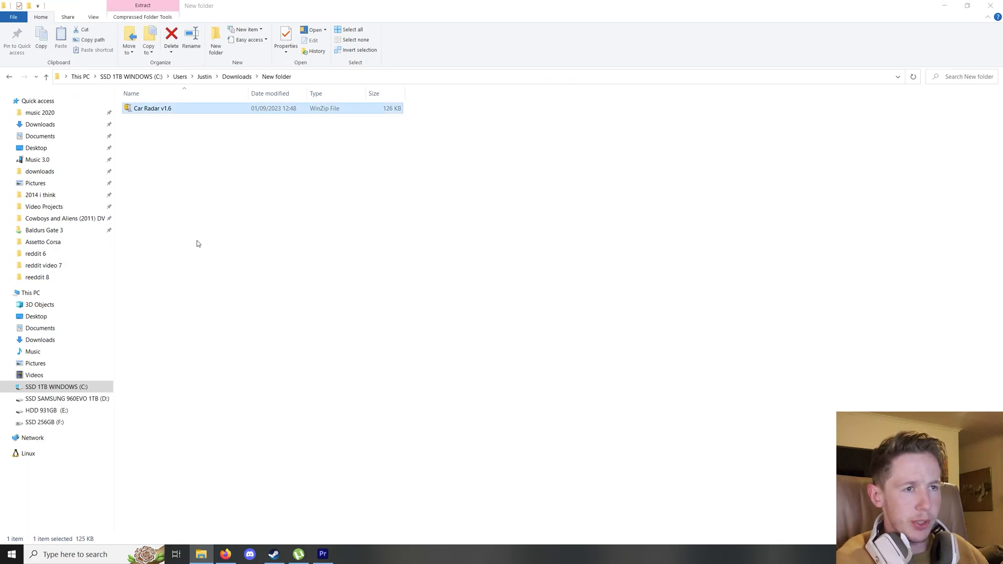
key("Delete")
left_click(149, 108)
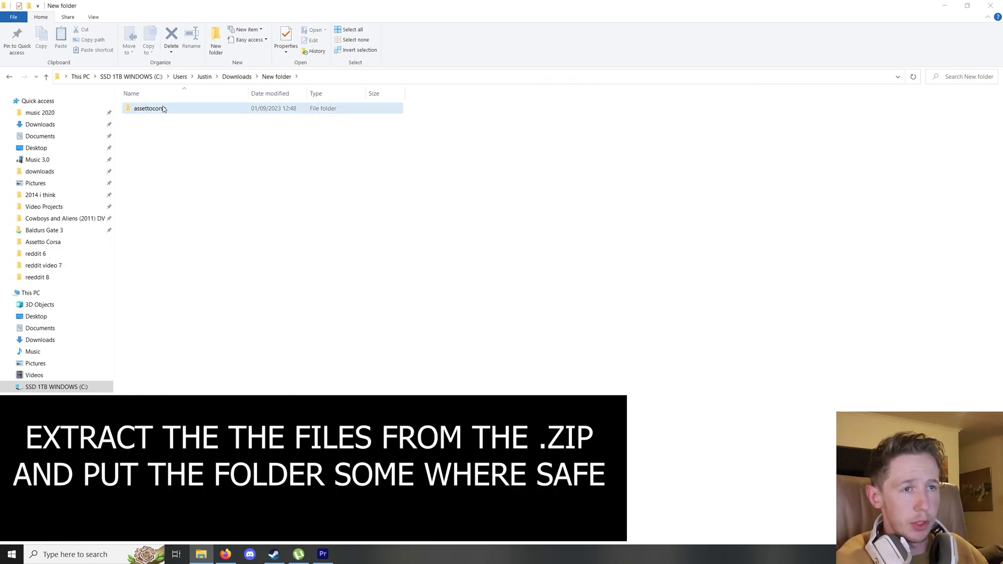
double_click(164, 109)
double_click(204, 108)
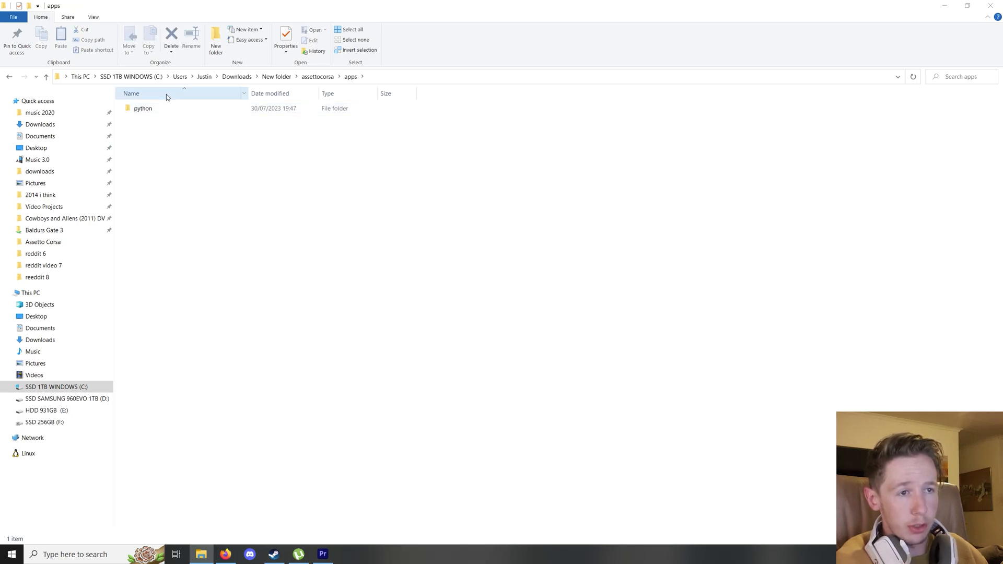
double_click(143, 108)
double_click(157, 108)
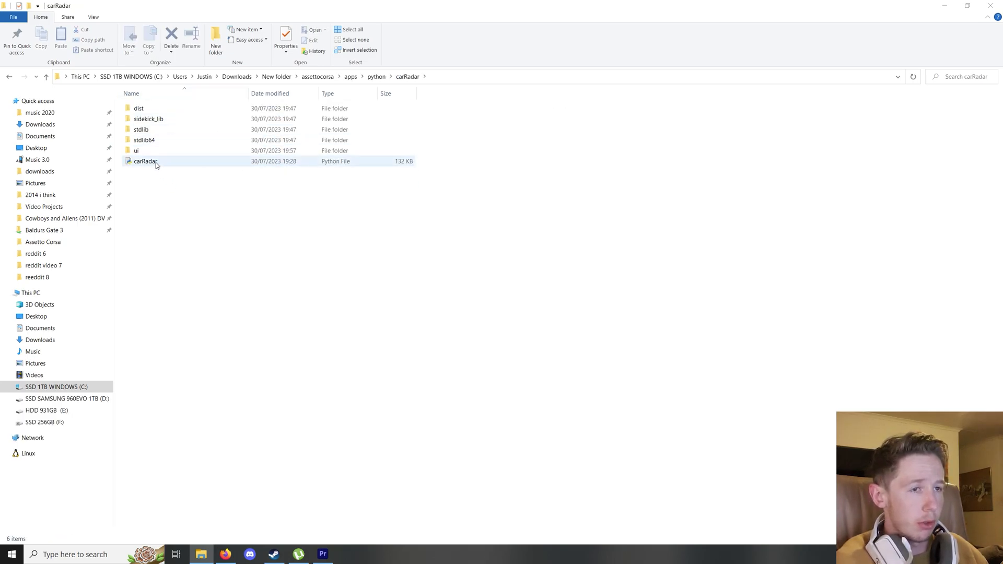
Run the carRadar Python file from its context menu
left_click(156, 163)
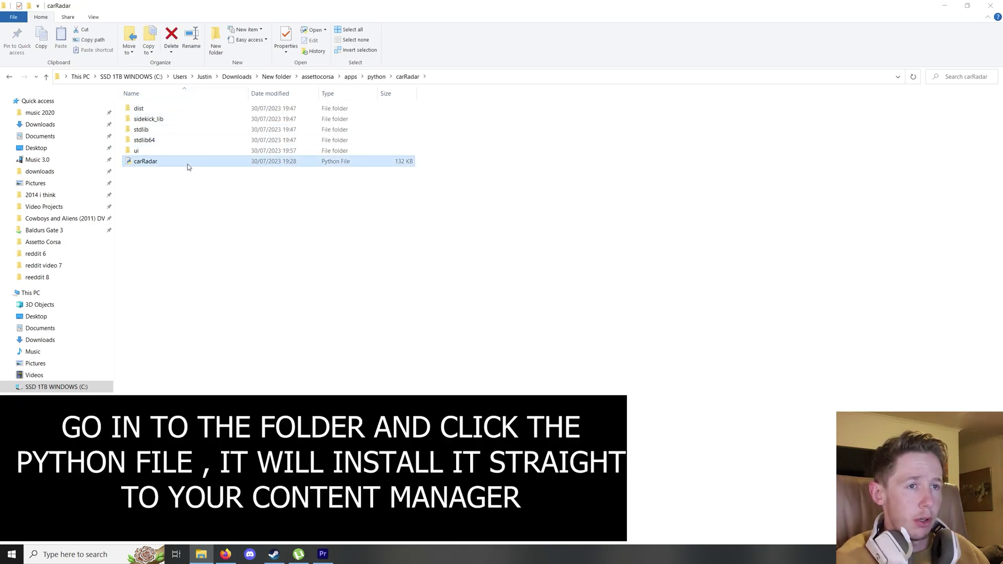
right_click(187, 167)
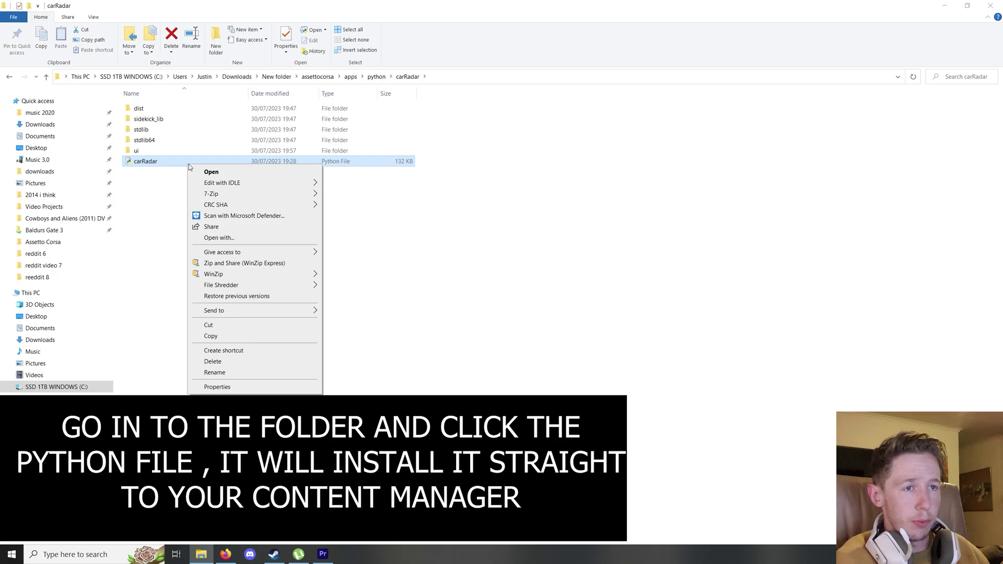
left_click(221, 173)
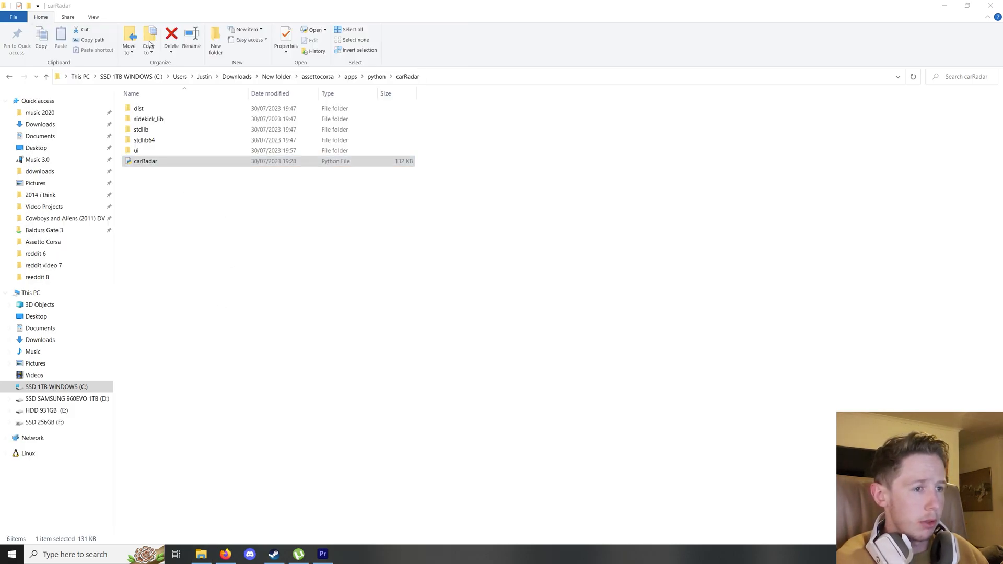
Search Windows for 'content' and launch the Content Manager shortcut
left_click(12, 554)
type("v")
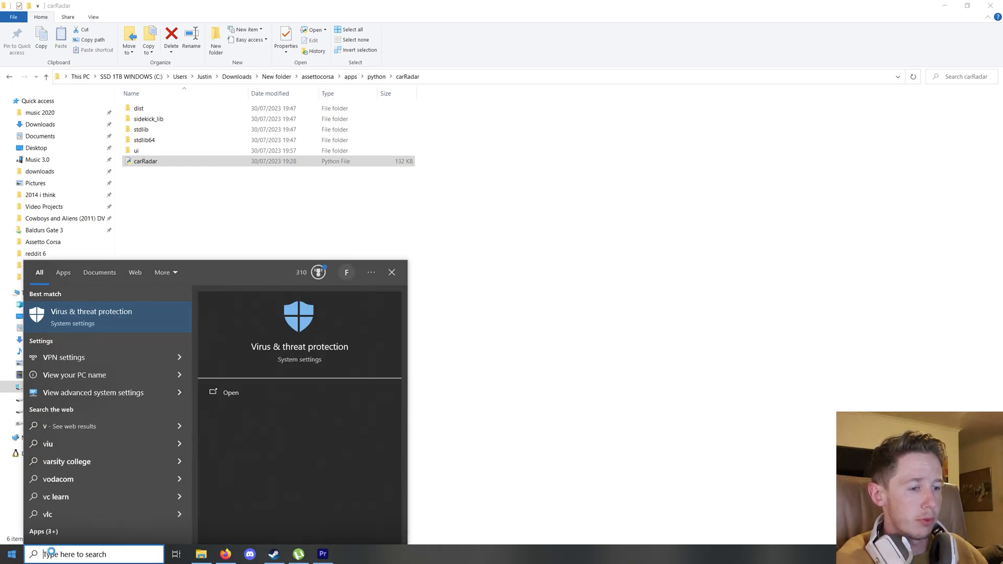
type("content")
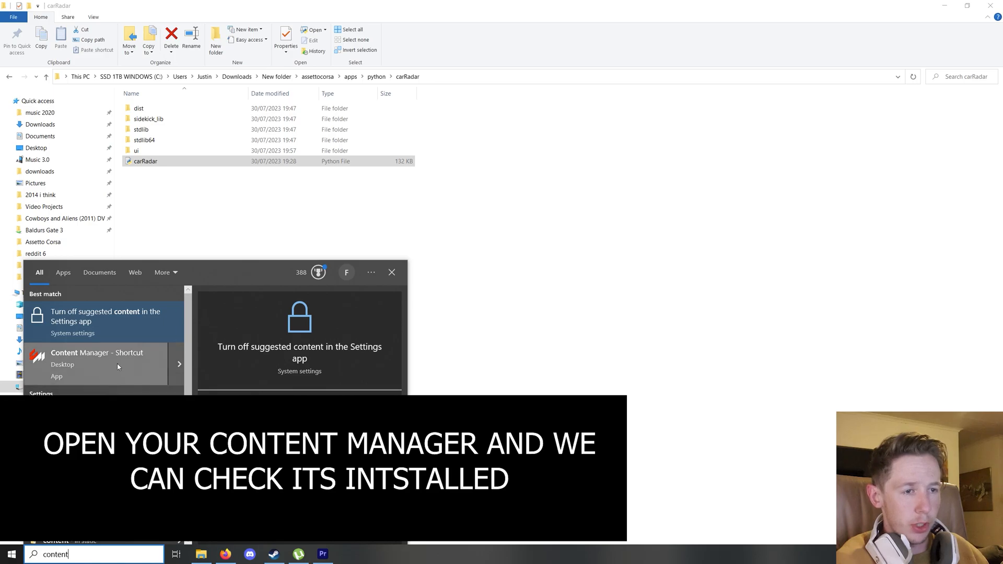
left_click(150, 358)
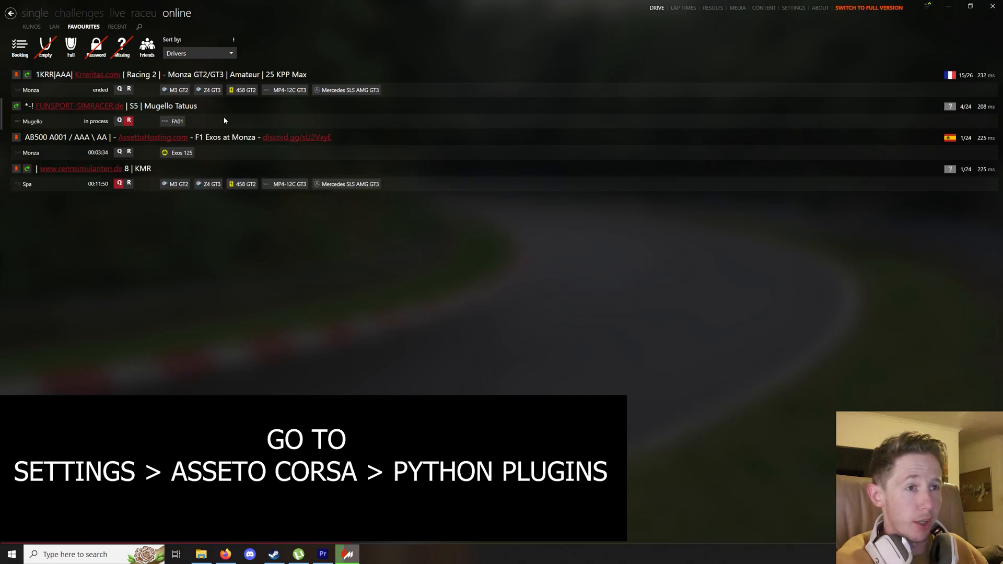
Browse Content Manager settings and plugins, then switch to the Assetto Corsa game settings
left_click(793, 10)
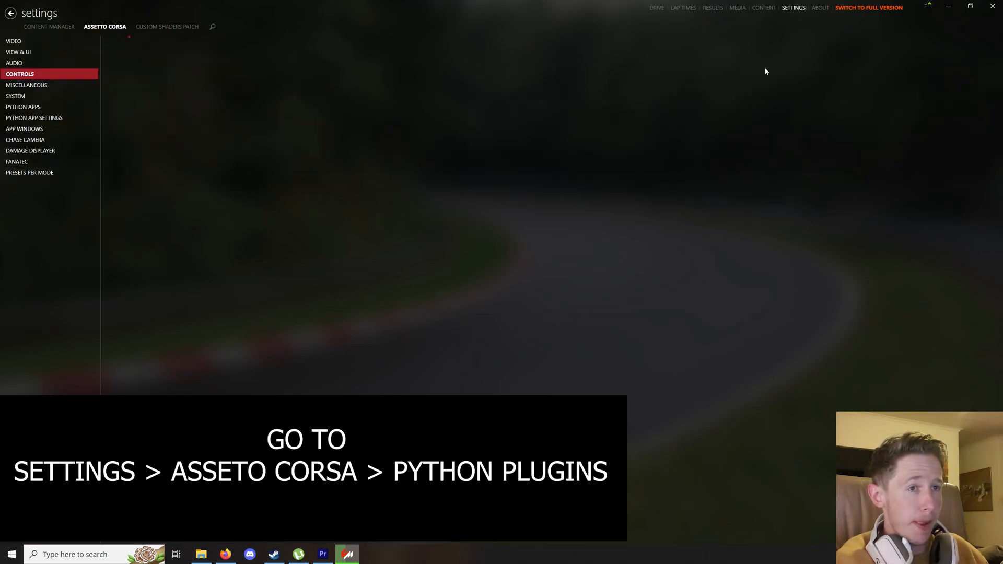
left_click(32, 64)
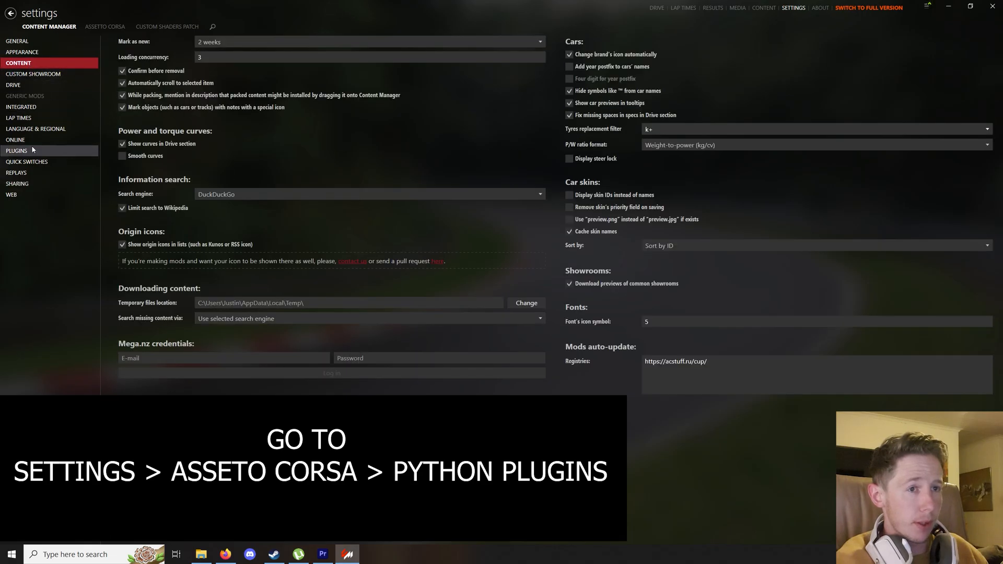
left_click(17, 150)
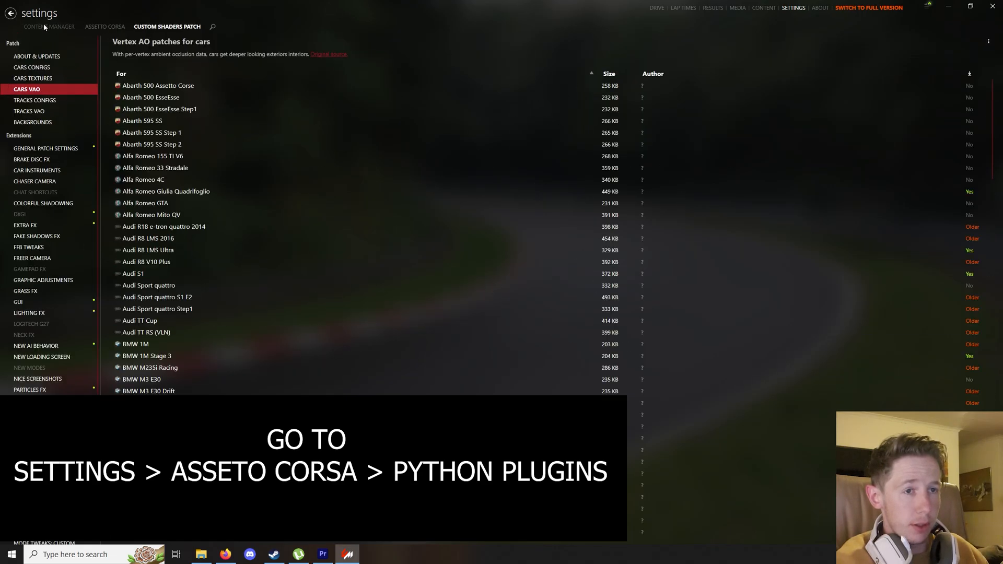
left_click(103, 30)
In the Python apps list, tick Crew Chief Ex as activated alongside carRadar
left_click(49, 120)
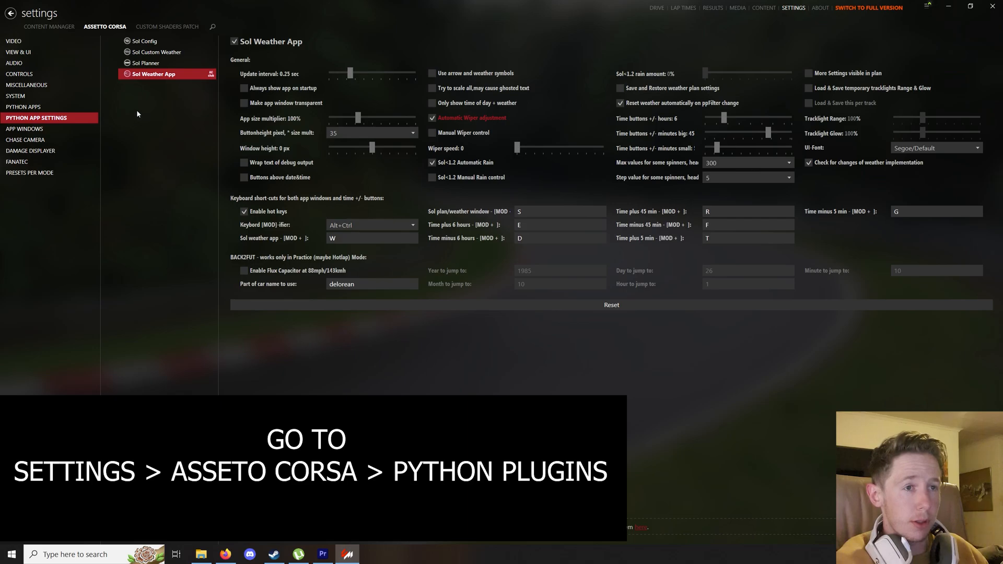
left_click(26, 128)
scroll(157, 235, "down", 5)
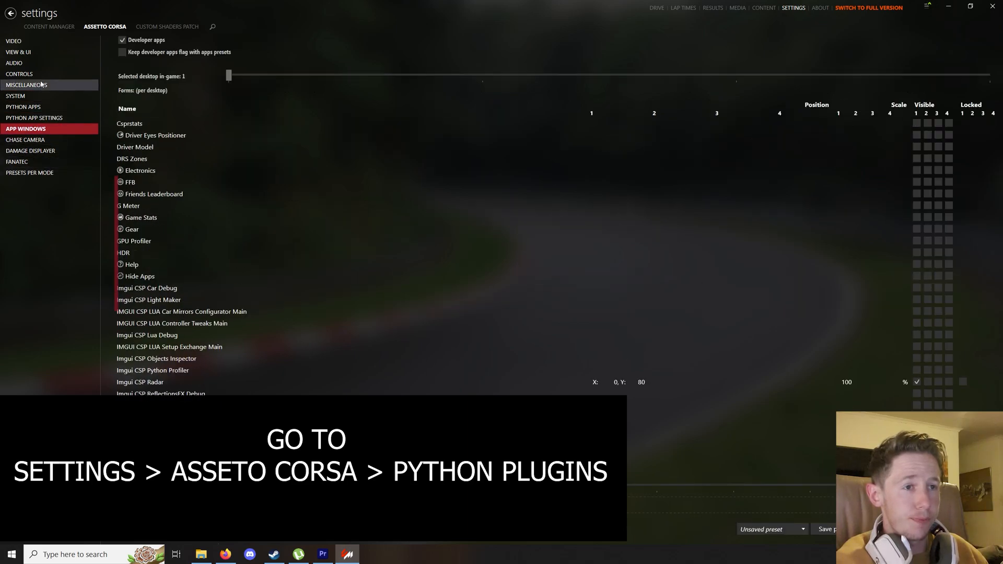
left_click(25, 107)
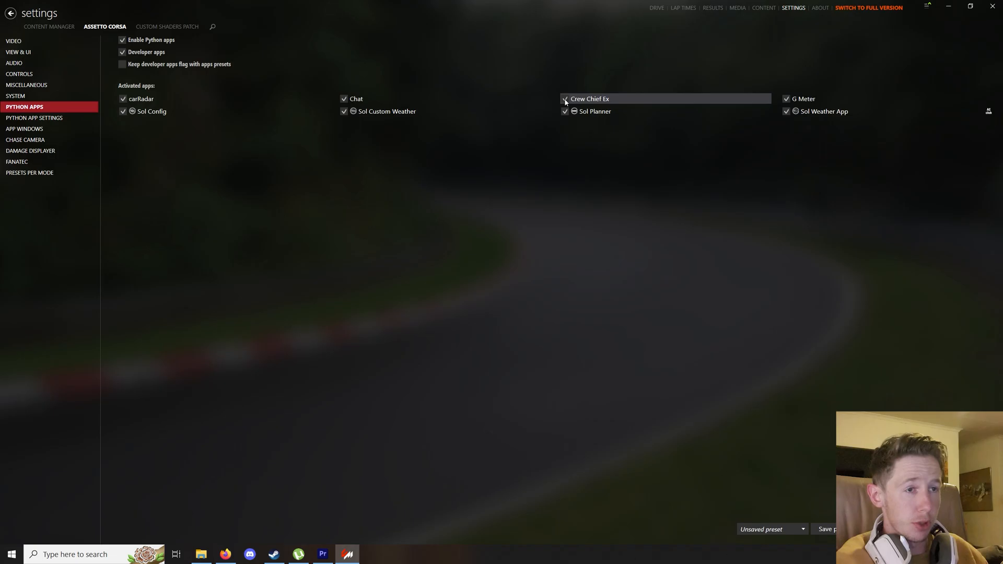
left_click(566, 102)
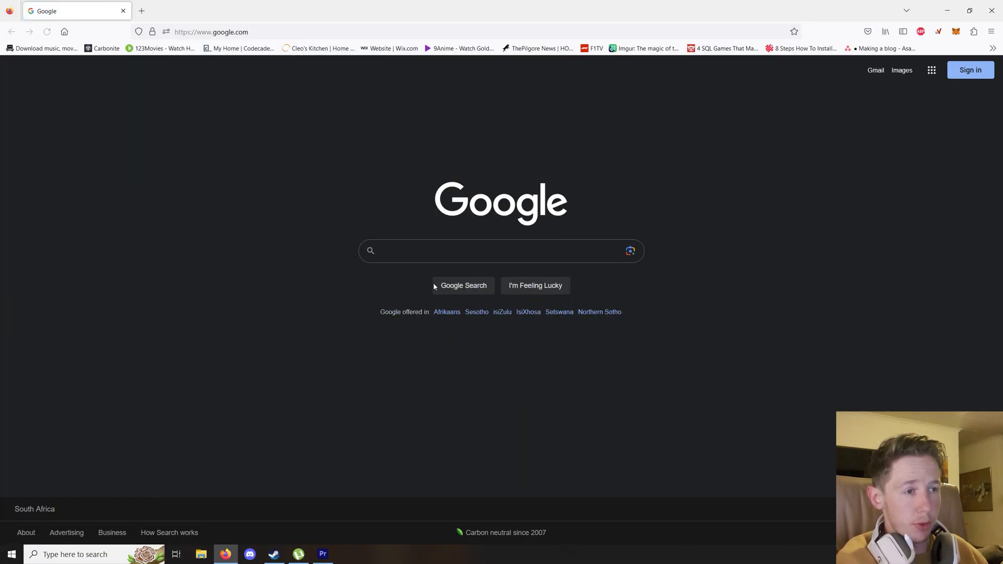
Google 'crew chief', go to the forum's Download and Links page and download CrewChiefV4.msi
left_click(447, 250)
type("crew")
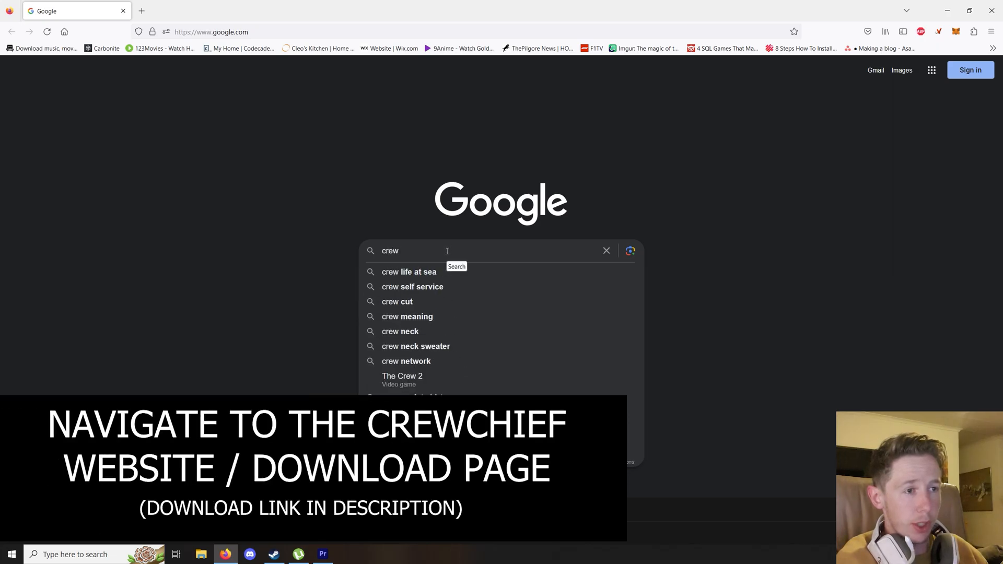
type(" chief")
key("Return")
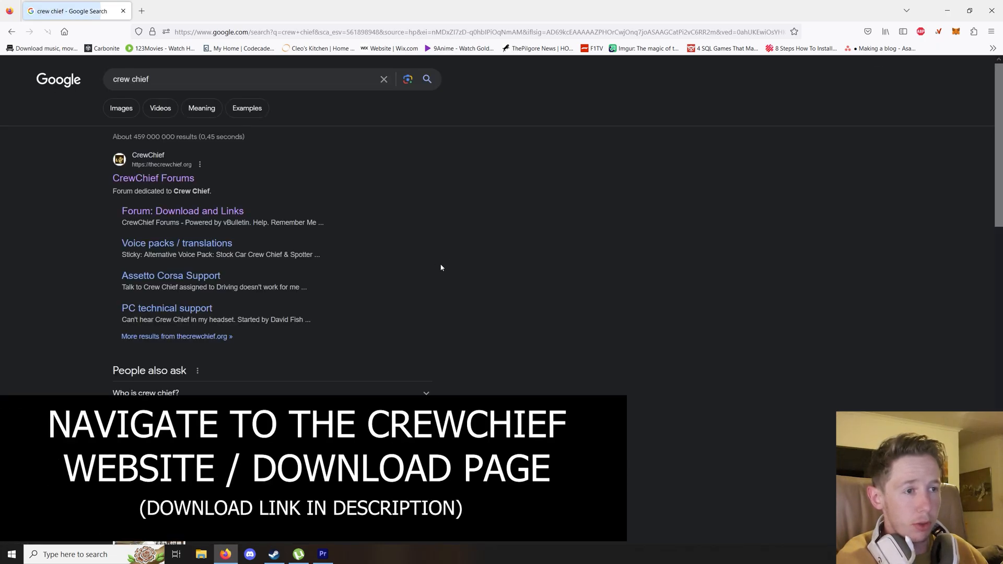
left_click(153, 212)
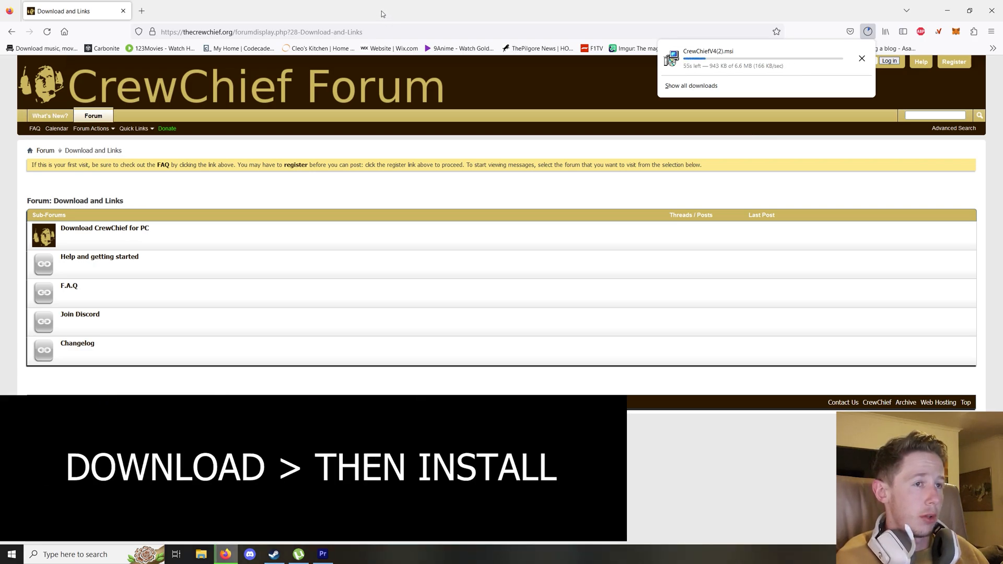
left_click(775, 53)
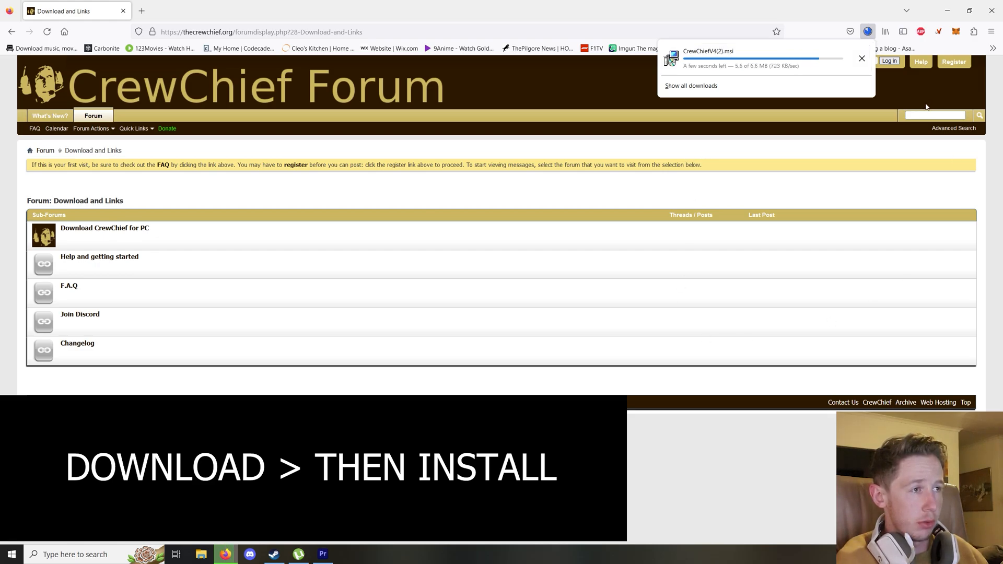
Launch the downloaded CrewChiefV4 installer past the SmartScreen warning with Run anyway
left_click(732, 58)
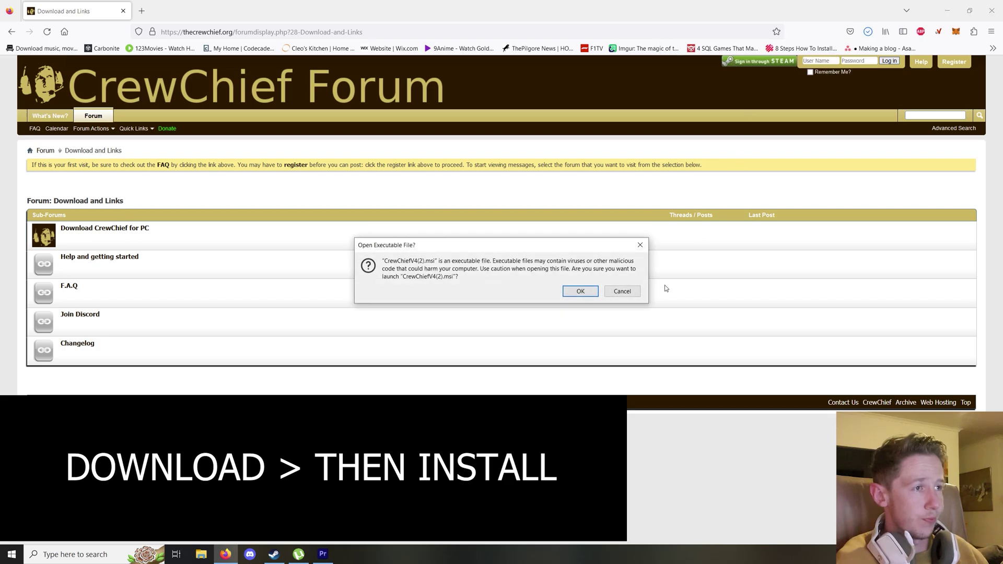
left_click(581, 291)
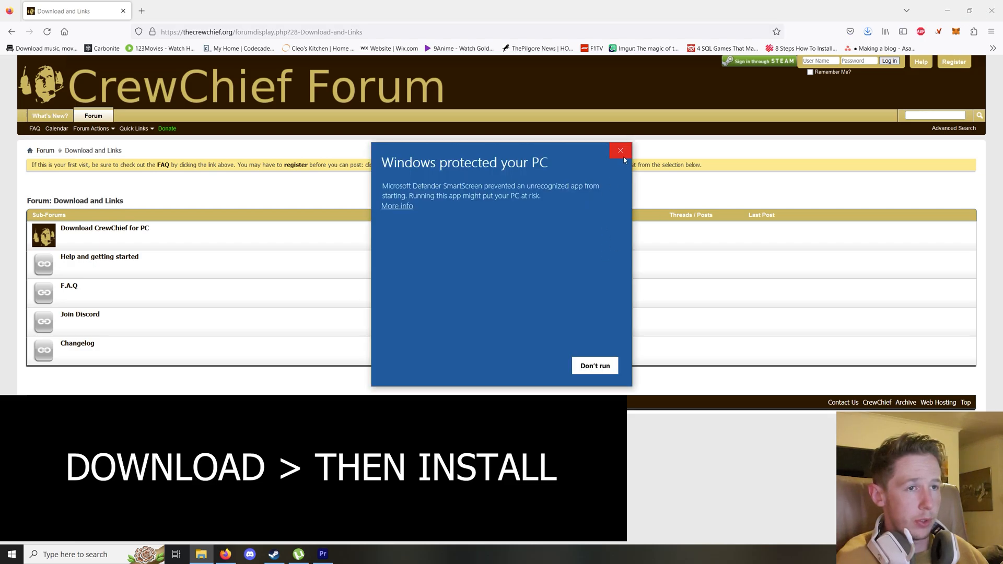
left_click(401, 206)
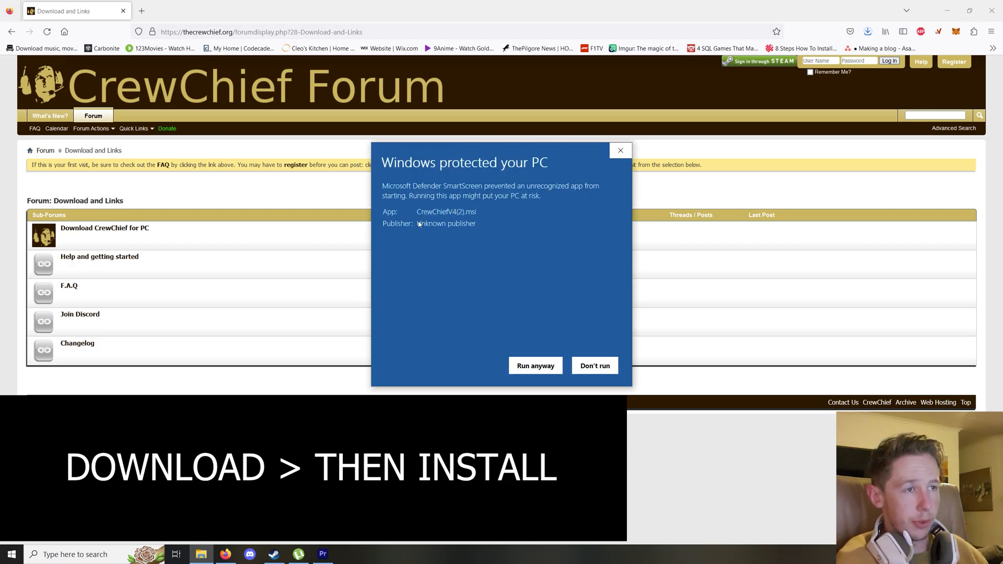
left_click(540, 368)
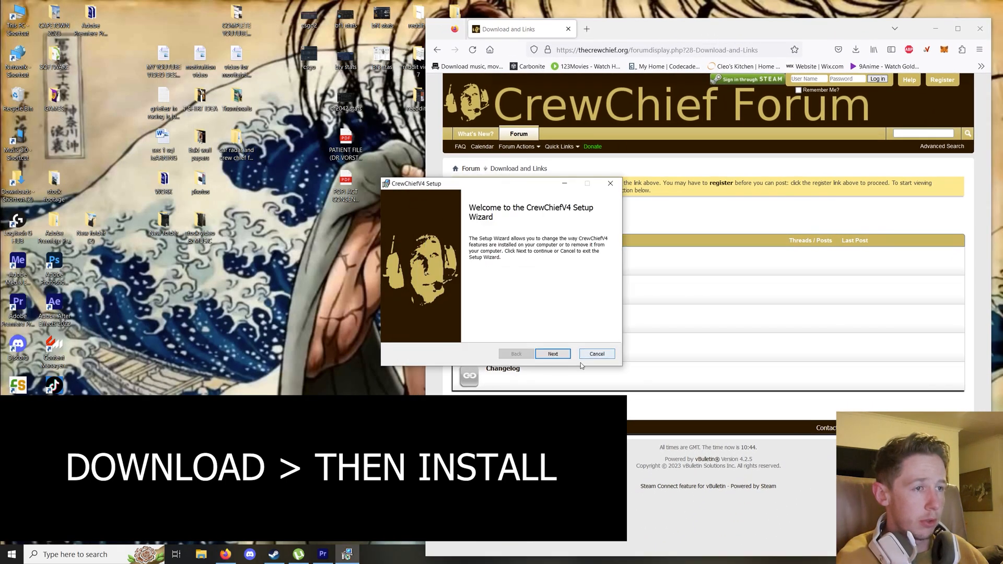
Find Crew Chief already installed, cancel the setup wizard and finish it
left_click(552, 354)
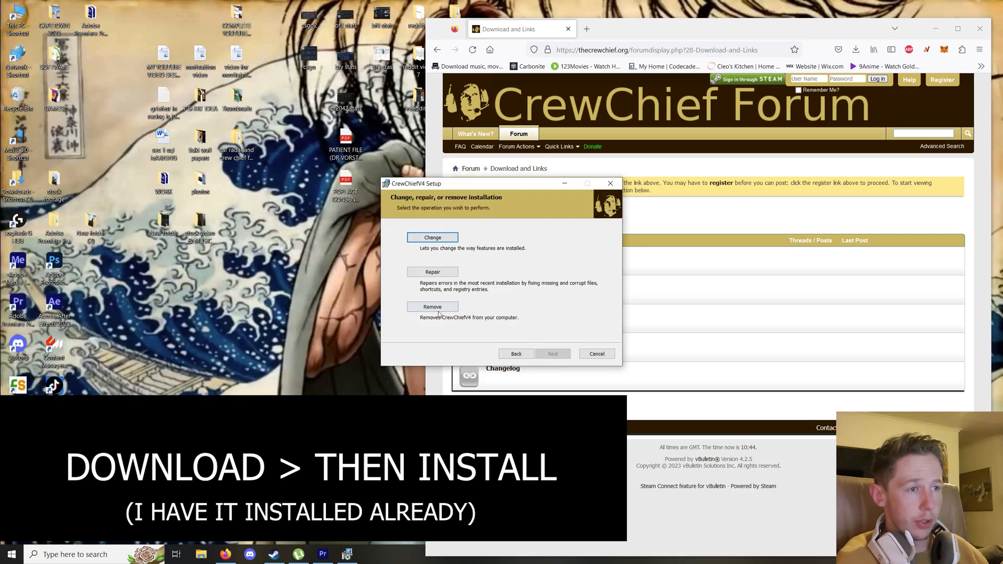
left_click(597, 354)
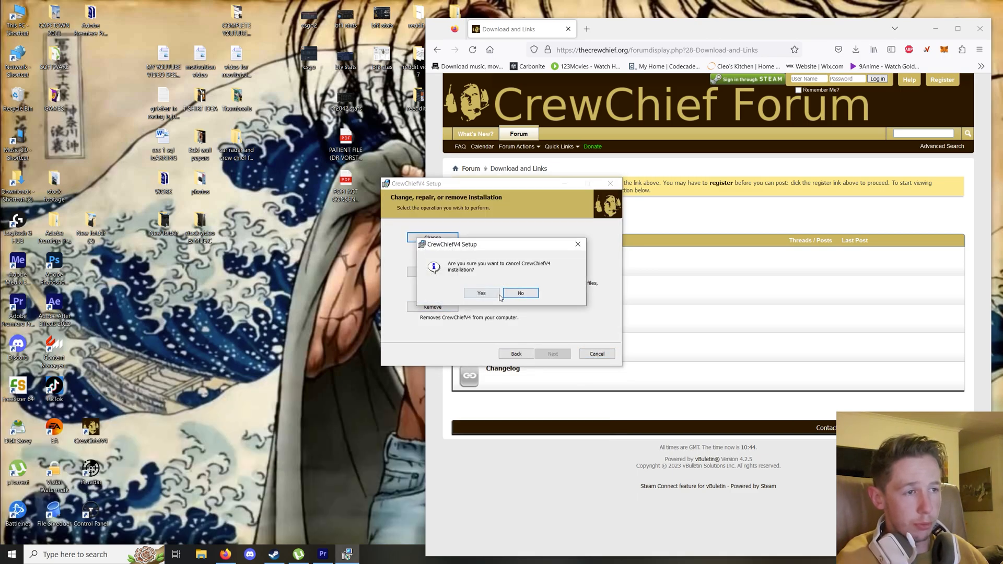
left_click(477, 290)
left_click(552, 354)
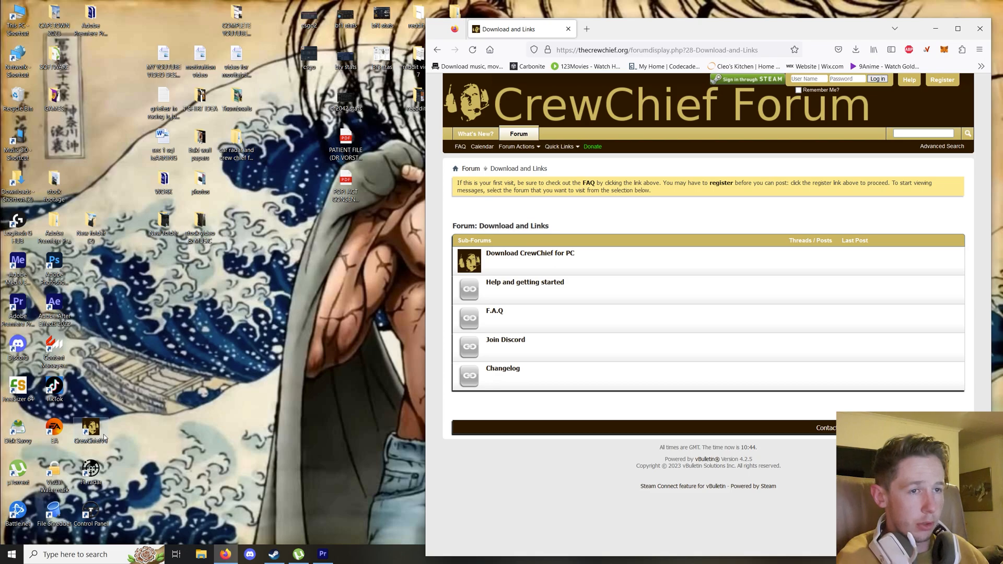
Launch Crew Chief from the desktop and raise the messages volume slider
left_click(934, 30)
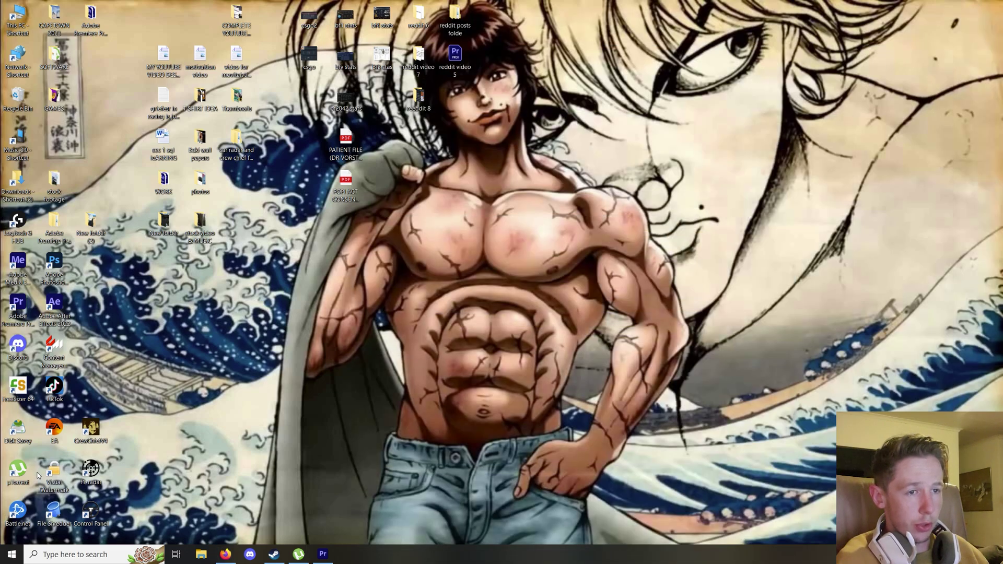
double_click(103, 433)
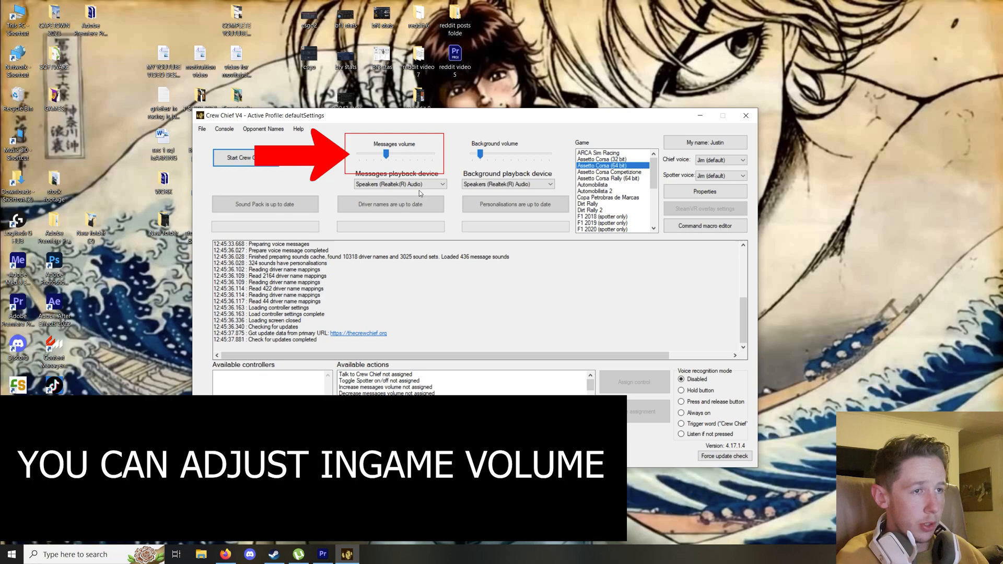
left_click_drag(381, 155, 390, 155)
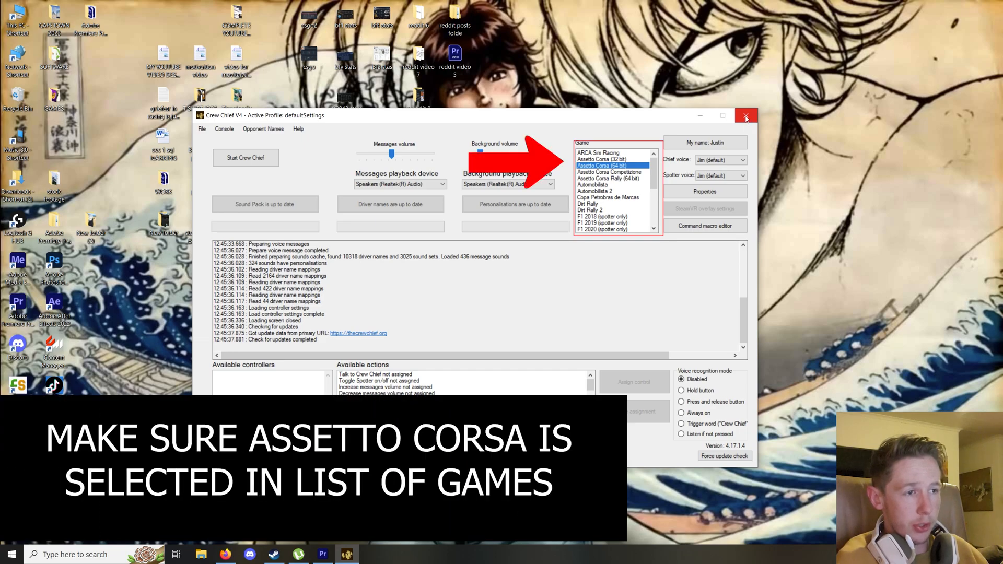
Start Crew Chief for Assetto Corsa (64 bit) and dismiss the driver name selection
left_click(243, 159)
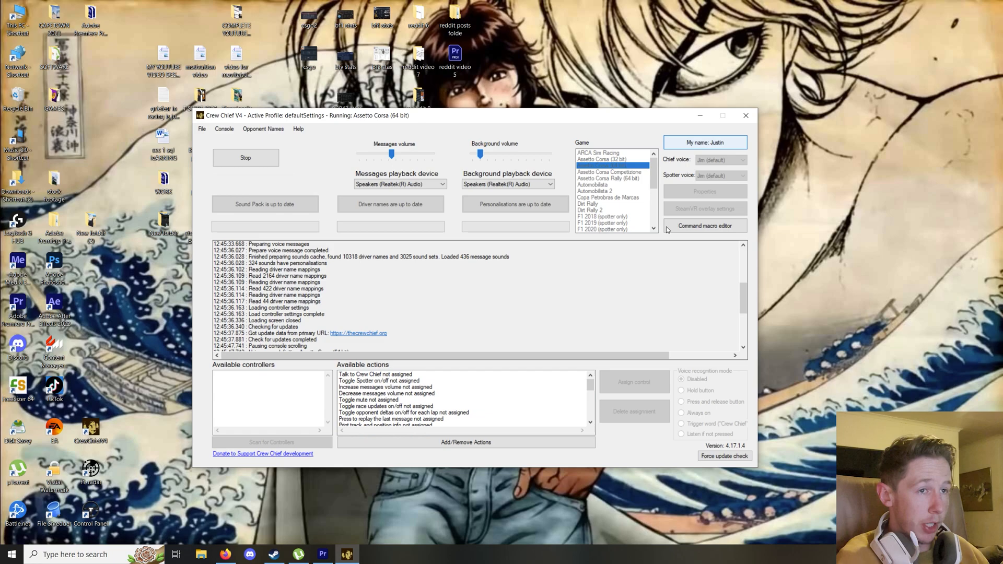
left_click(692, 145)
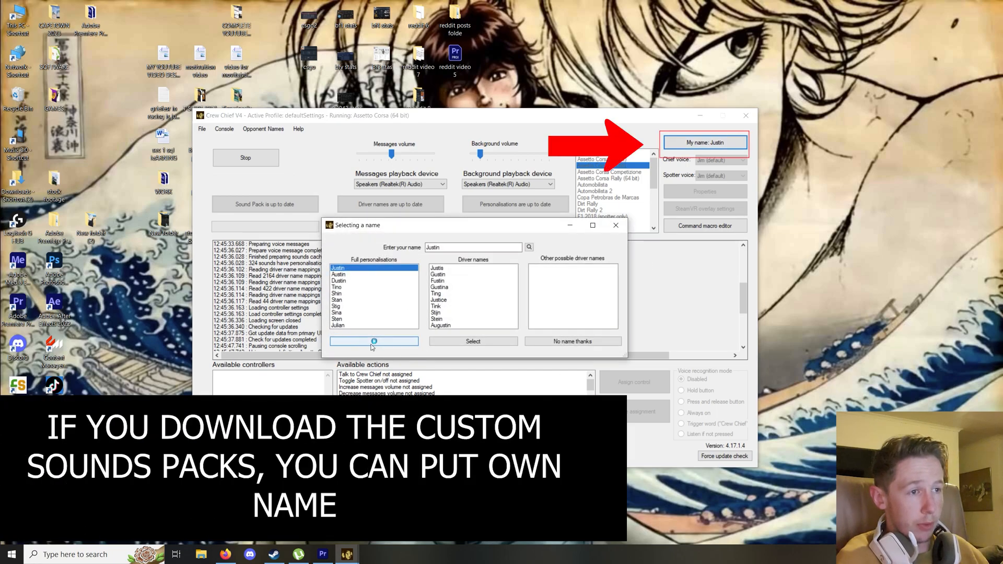
left_click(617, 227)
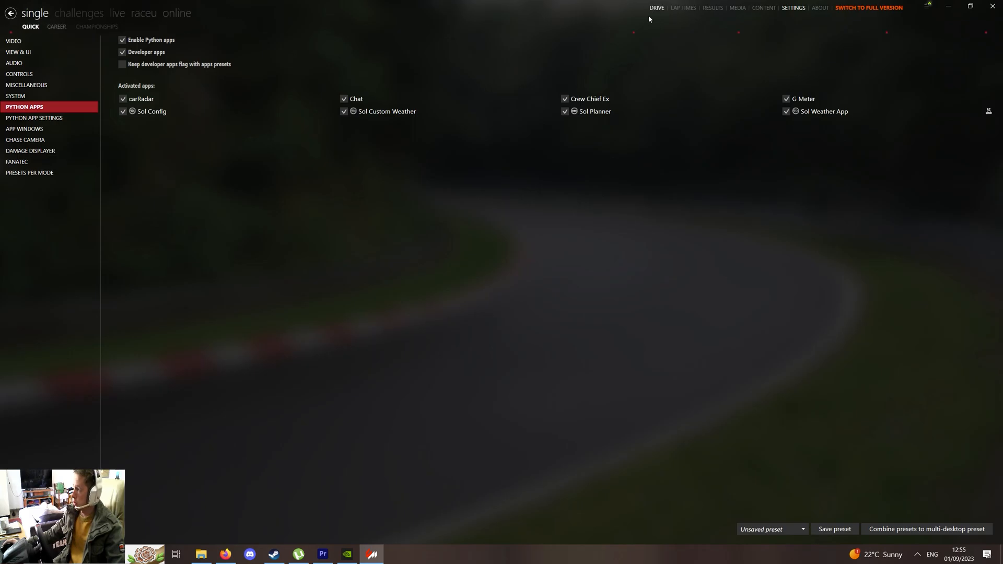
Go to the race setup page and arrange the Content Manager and folder windows side by side
key("Escape")
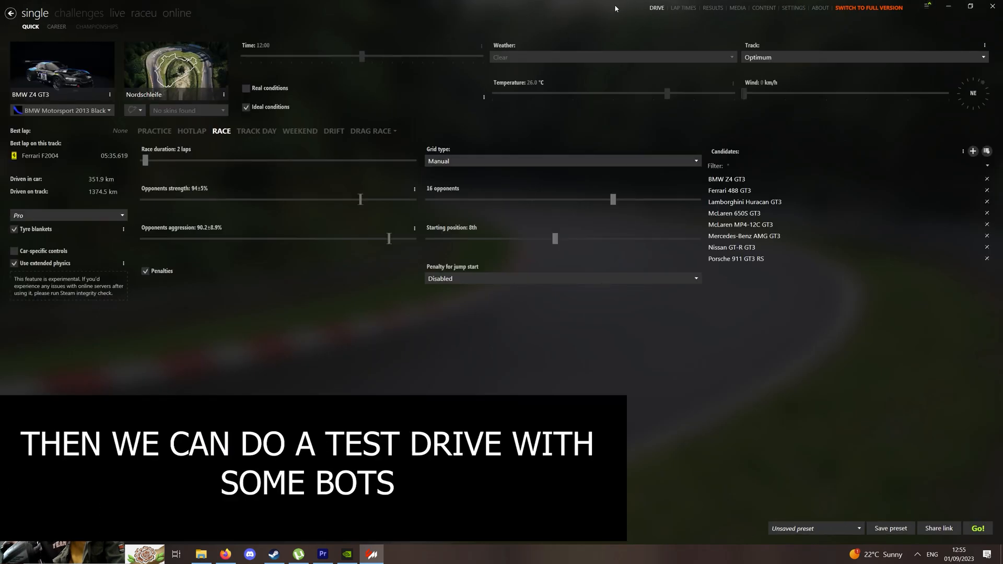
left_click(968, 7)
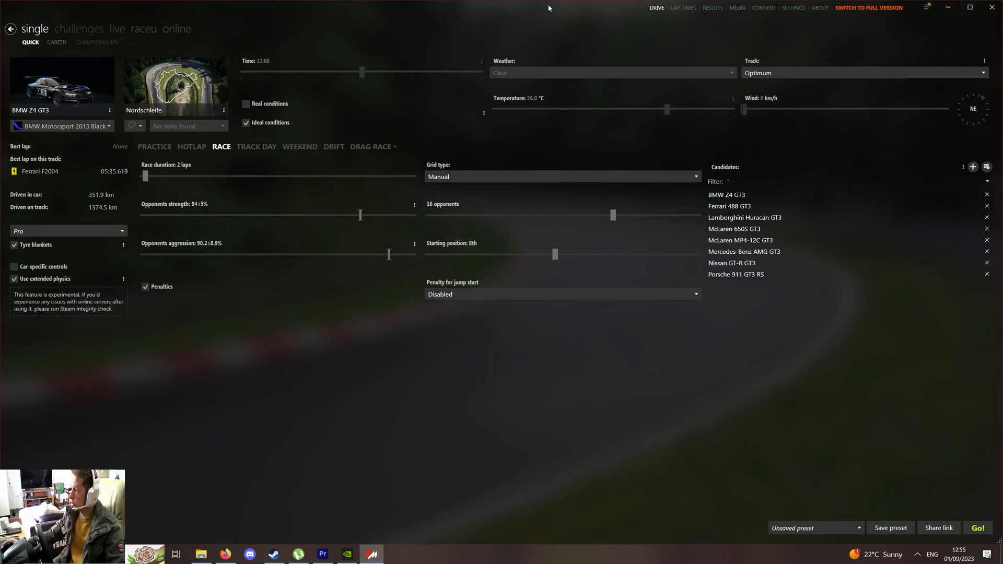
left_click_drag(548, 8, 547, 17)
left_click_drag(335, 47, 446, 45)
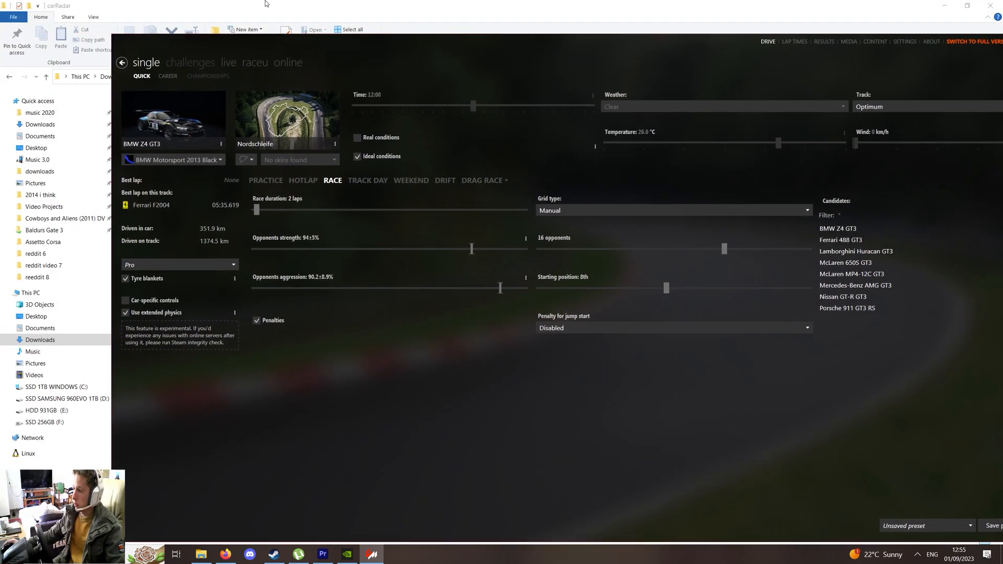
left_click(305, 10)
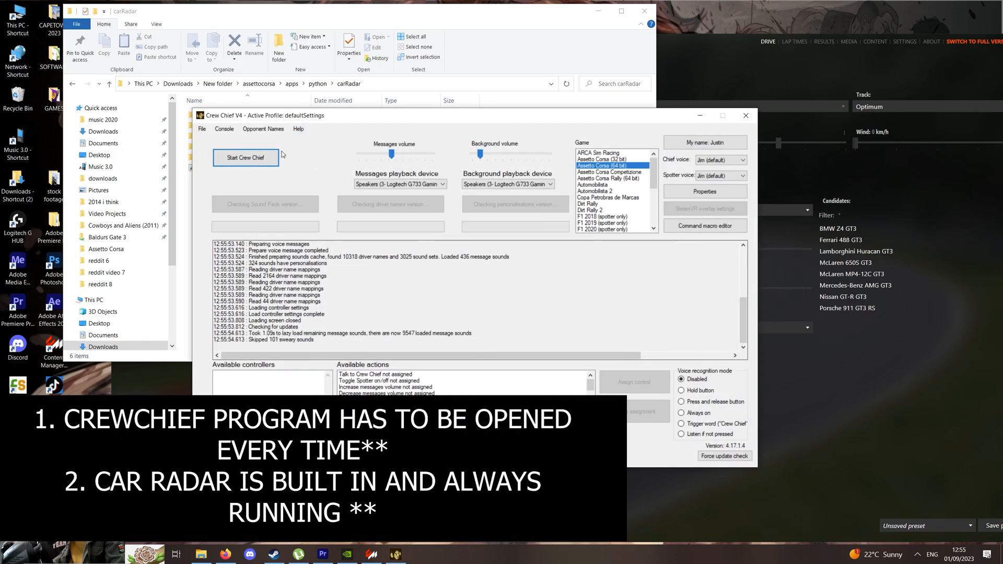
Start Crew Chief for Assetto Corsa and bring the race launcher back to the front
left_click(256, 159)
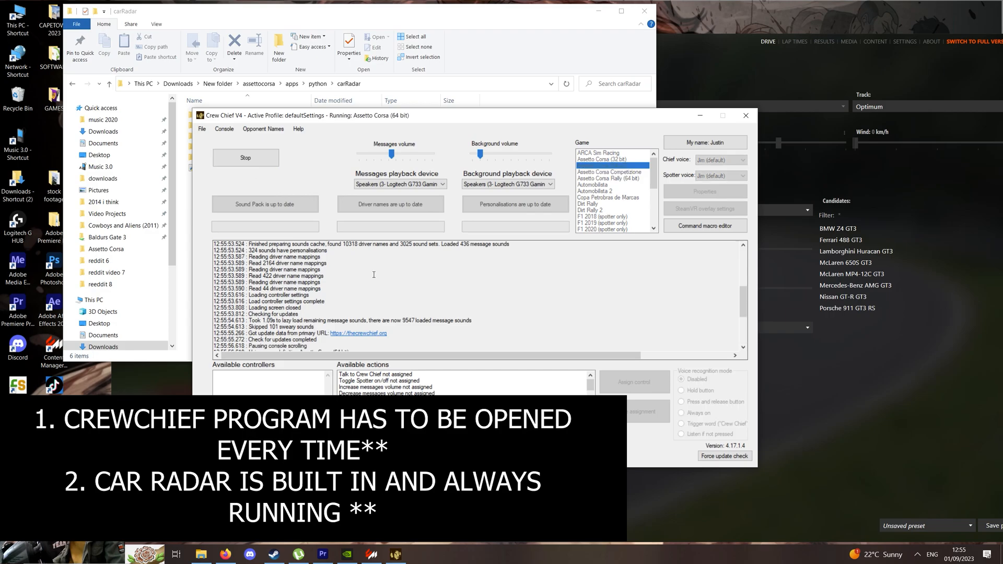
left_click(910, 120)
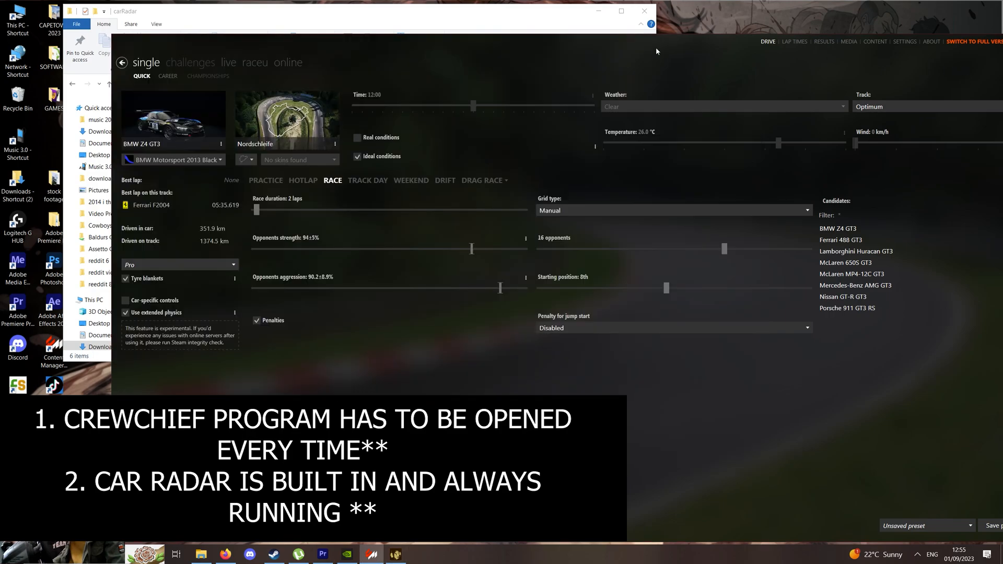
left_click_drag(657, 51, 618, 50)
Maximize the launcher, start the race and browse the Electronics and Drivetrain setup tabs
left_click(996, 44)
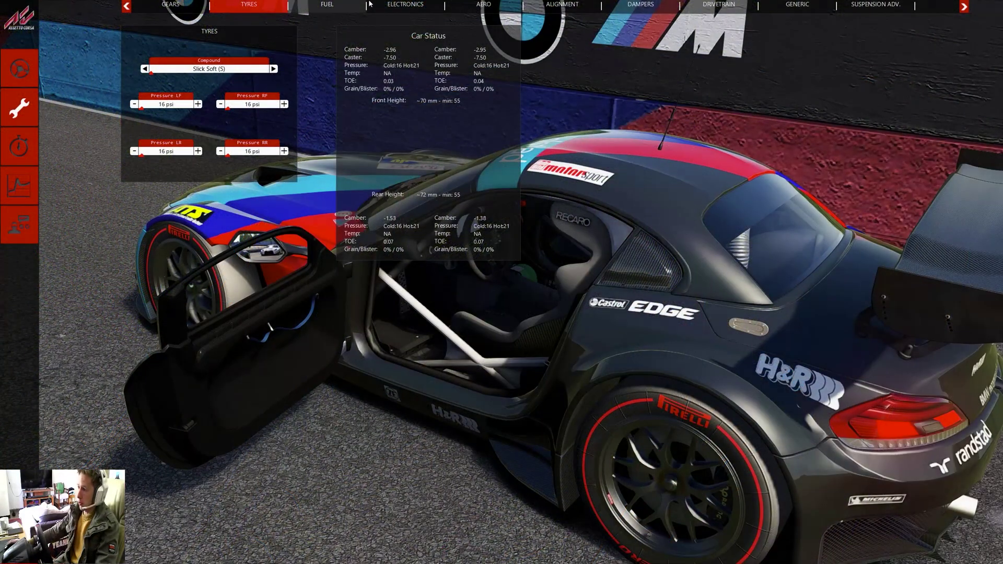
left_click(391, 5)
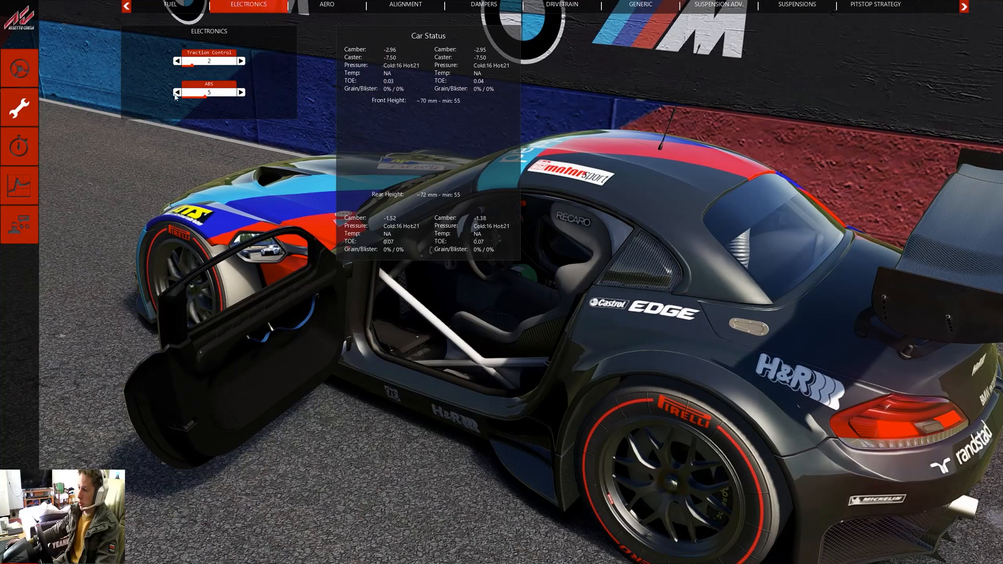
left_click(483, 5)
left_click(392, 5)
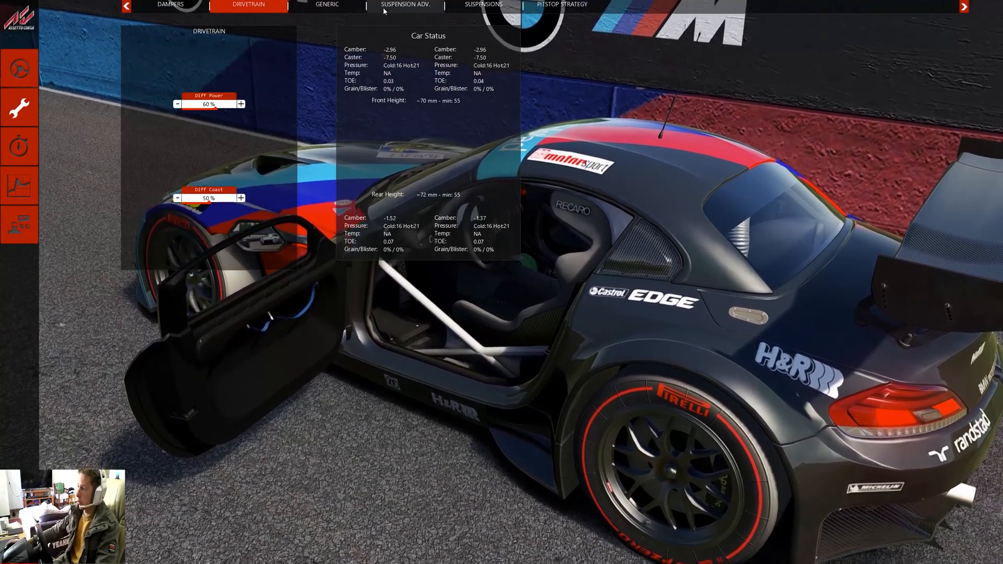
Leave the pit setup screen to sit in the cockpit on the starting grid
left_click(20, 186)
left_click(19, 69)
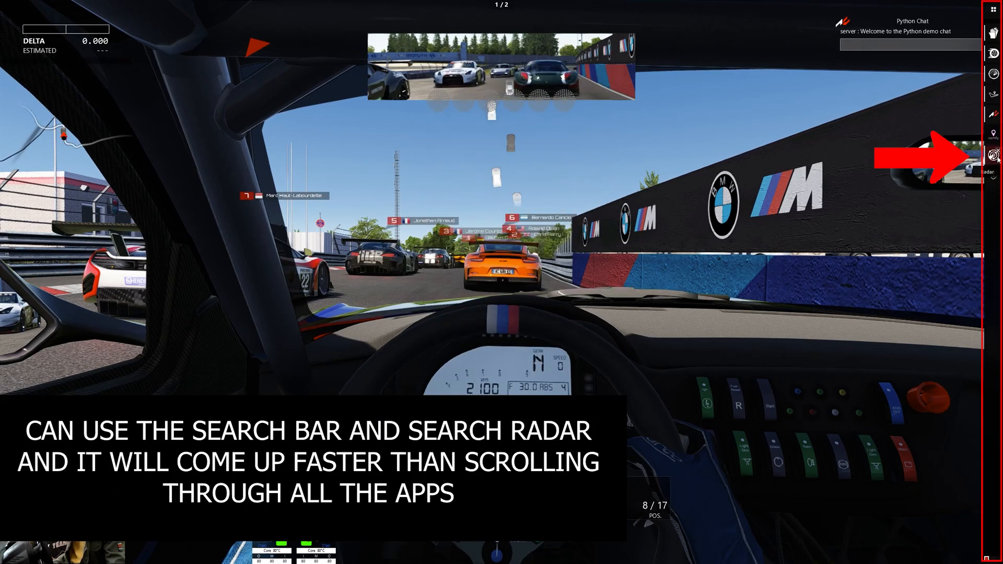
Reveal the in-game app list from the right side app bar on the grid
left_click(991, 9)
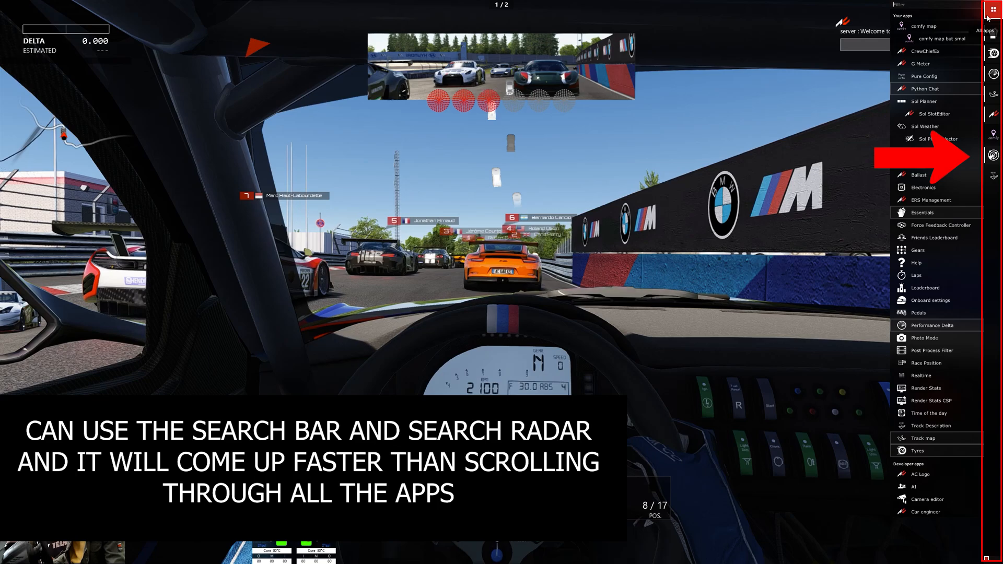